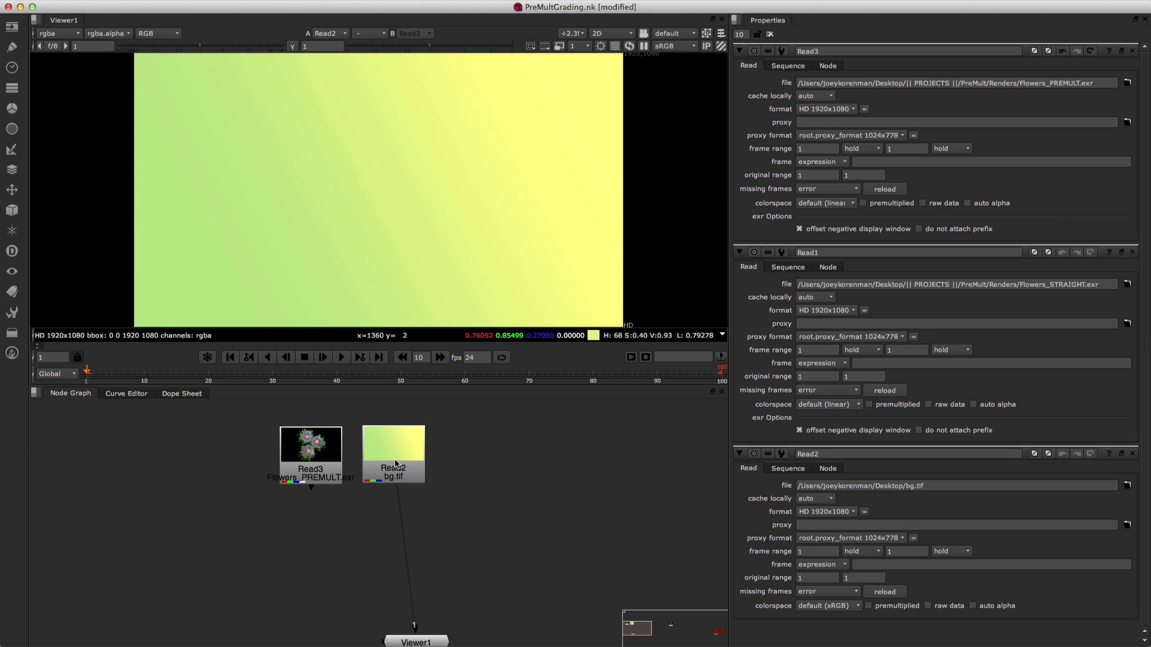
# Step: Display the Flowers_PREMULT.exr read node in the viewer at 100% zoom
pyautogui.moveTo(393, 461); pyautogui.dragTo(403, 463)
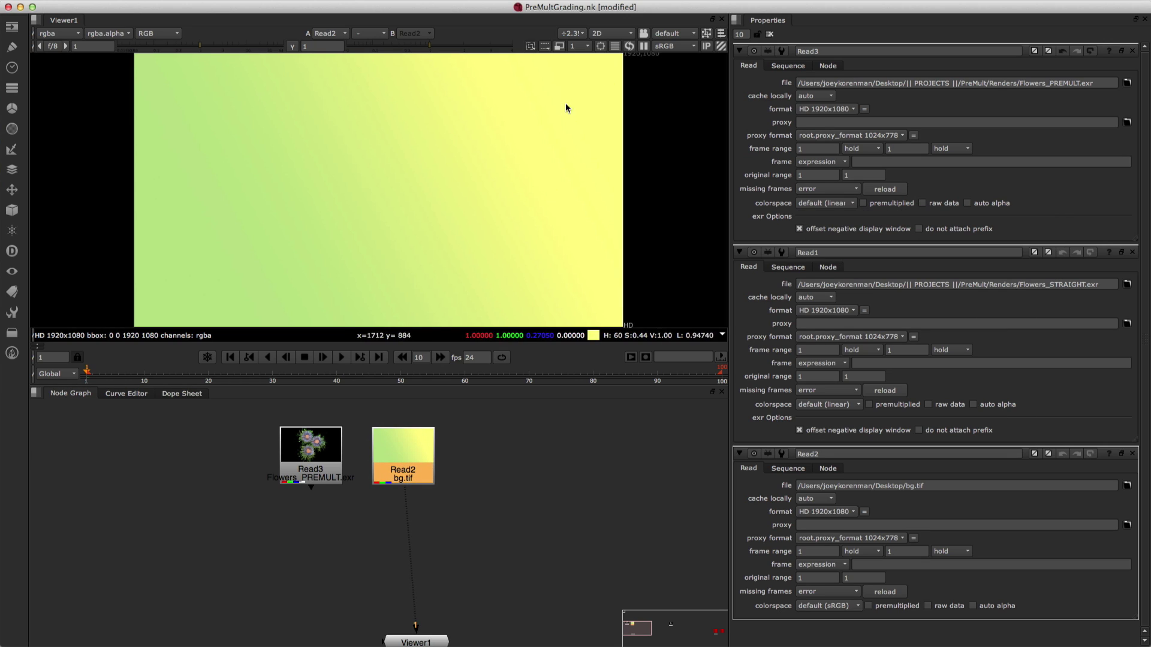
pyautogui.click(313, 462)
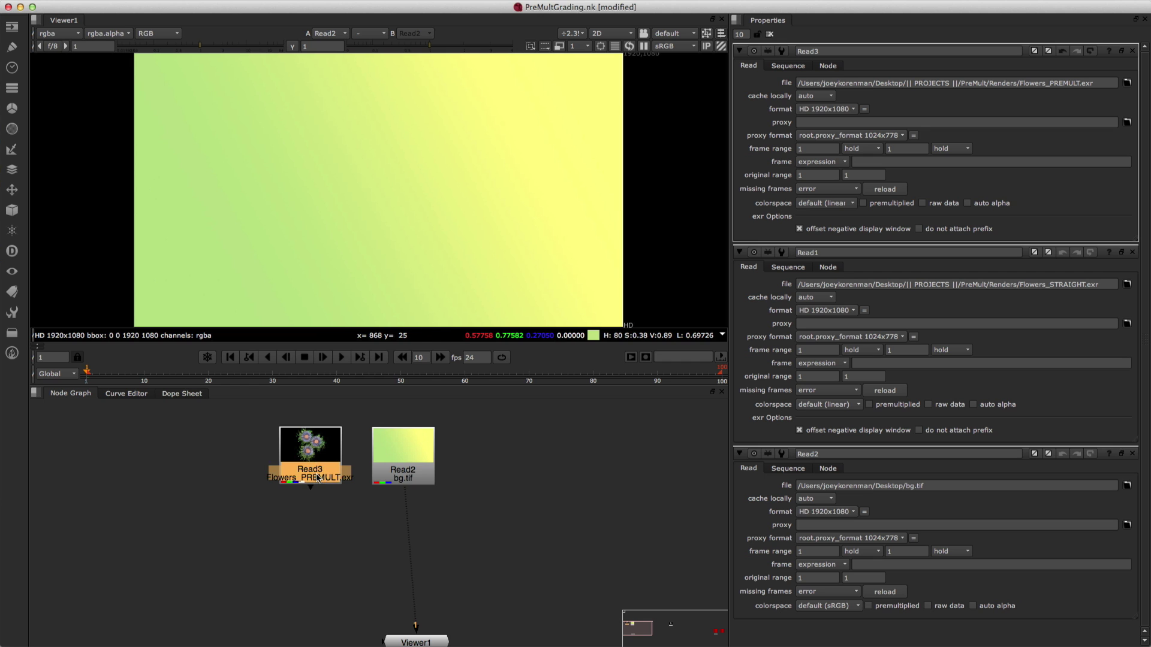
pyautogui.press('1')
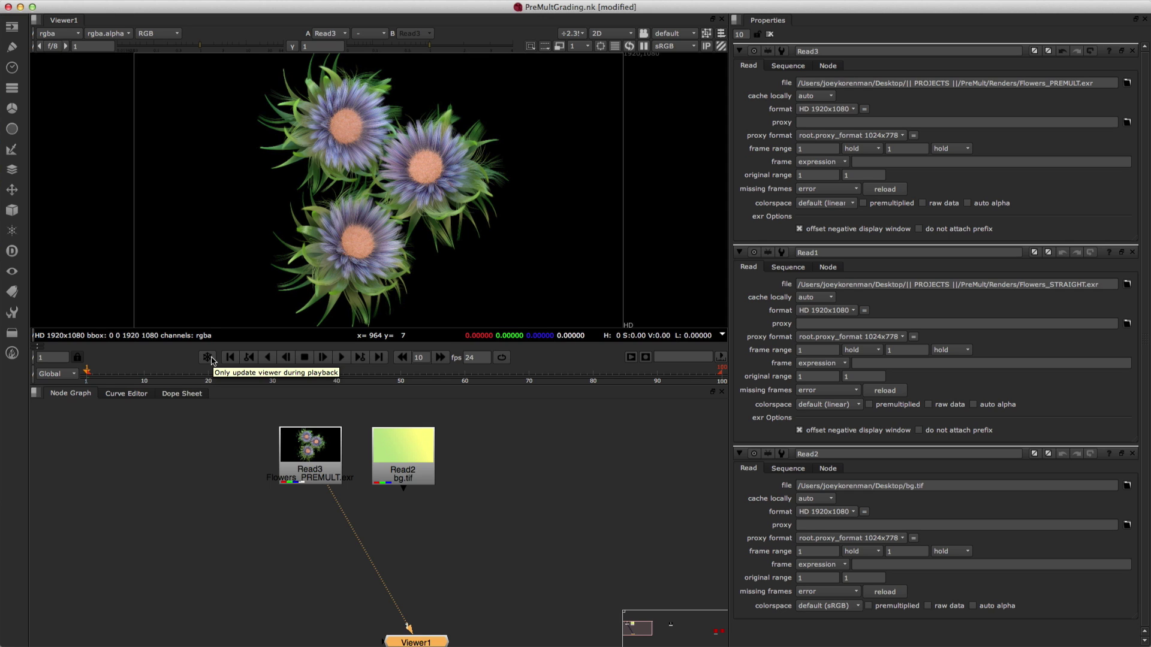
pyautogui.click(311, 464)
pyautogui.press('super+1')
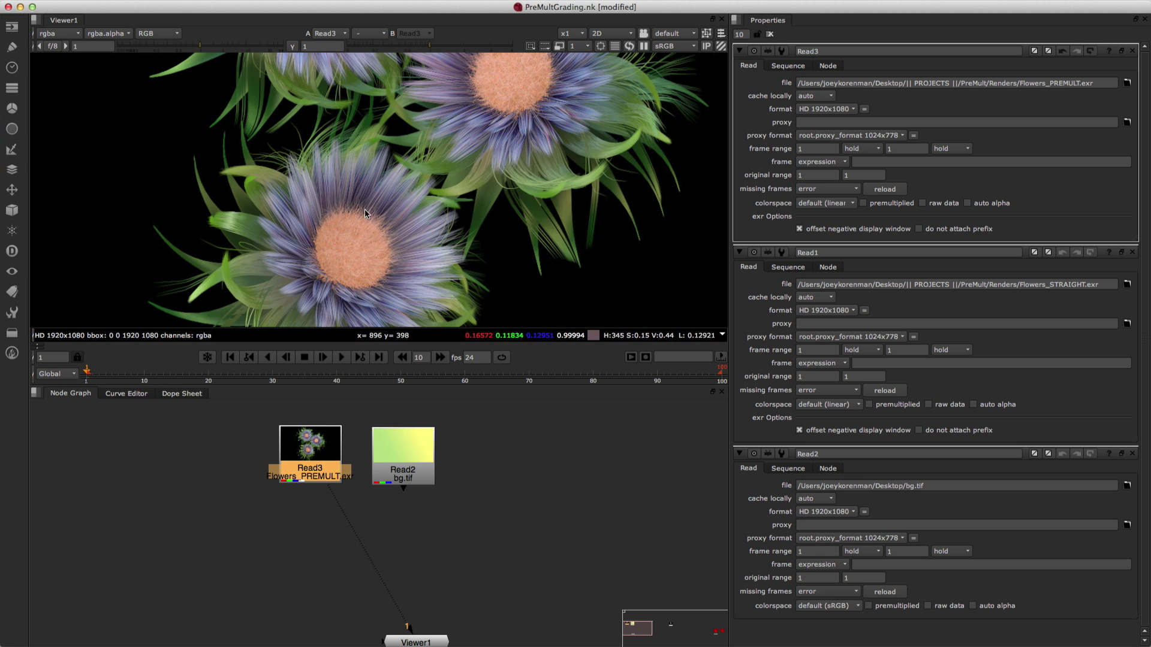
# Step: Examine the upper flowers of the premultiplied render at full resolution
pyautogui.moveTo(319, 121); pyautogui.dragTo(335, 277, button='middle')
pyautogui.moveTo(243, 163); pyautogui.dragTo(283, 216, button='middle')
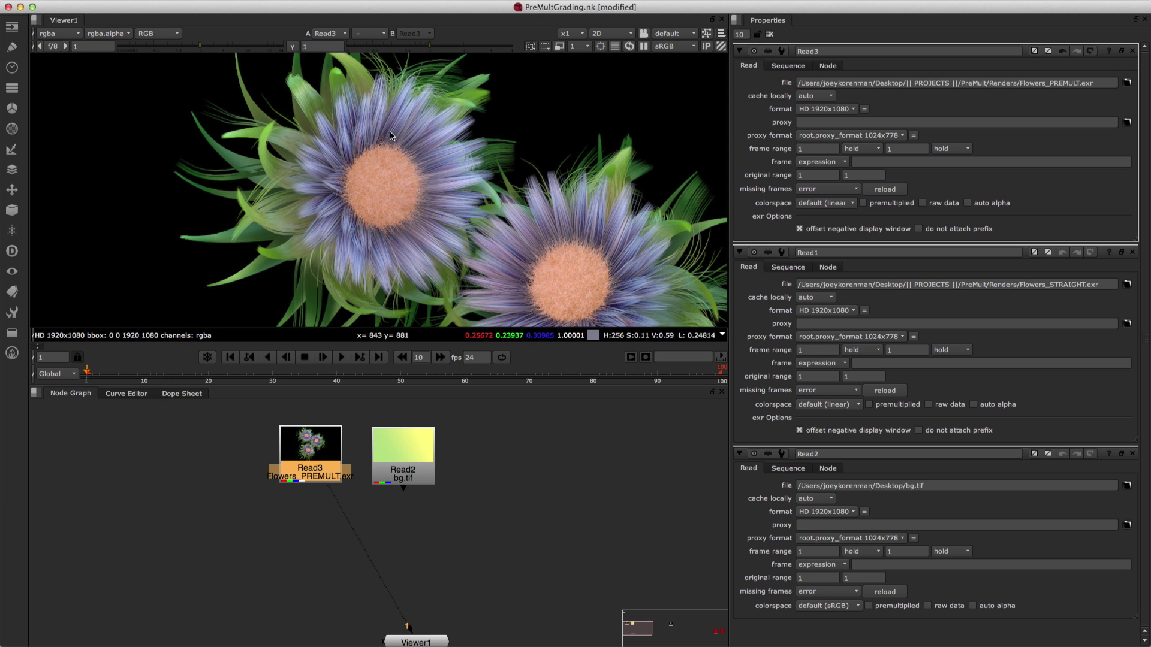
pyautogui.moveTo(577, 268); pyautogui.dragTo(543, 259, button='middle')
pyautogui.moveTo(337, 210); pyautogui.dragTo(364, 227, button='middle')
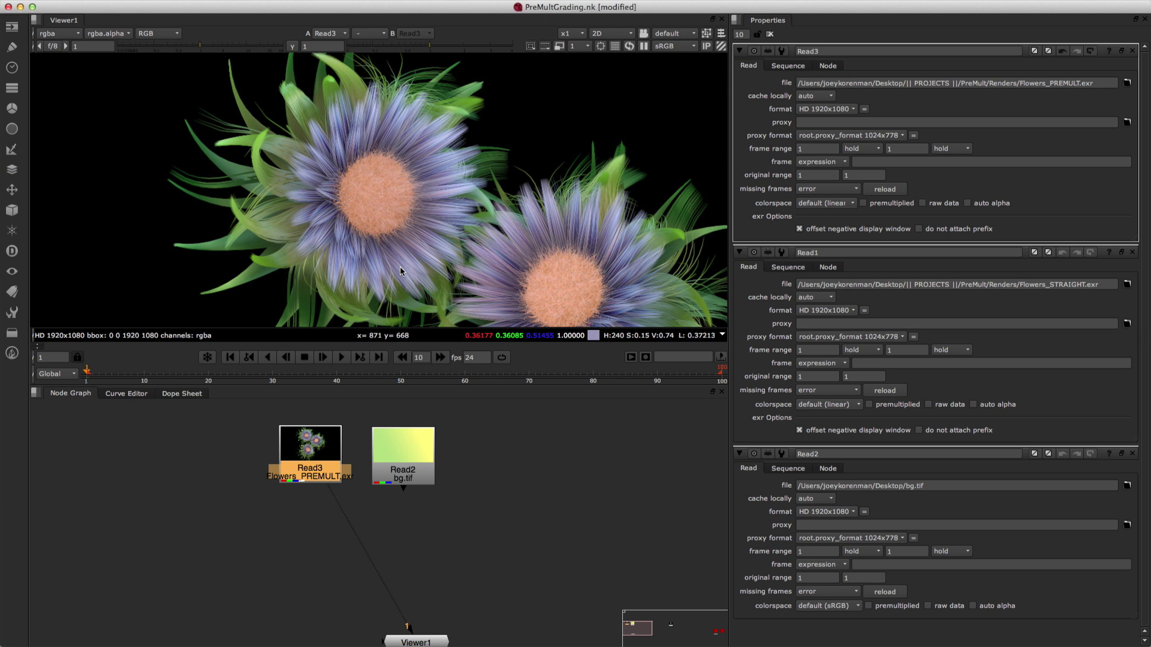
pyautogui.moveTo(312, 464); pyautogui.dragTo(333, 476)
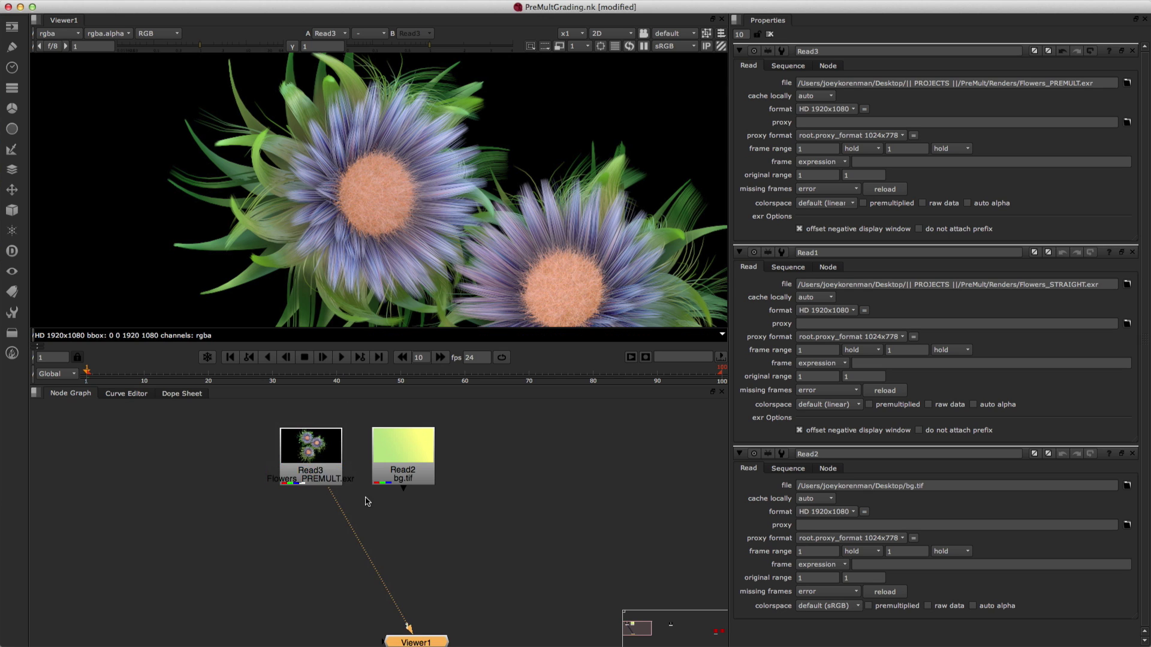
# Step: Check the flowers' alpha channel, return to the colour view and examine the lower flower's soft edges
pyautogui.press('a')
pyautogui.moveTo(404, 257); pyautogui.dragTo(349, 136, button='middle')
pyautogui.moveTo(410, 306); pyautogui.dragTo(433, 174, button='middle')
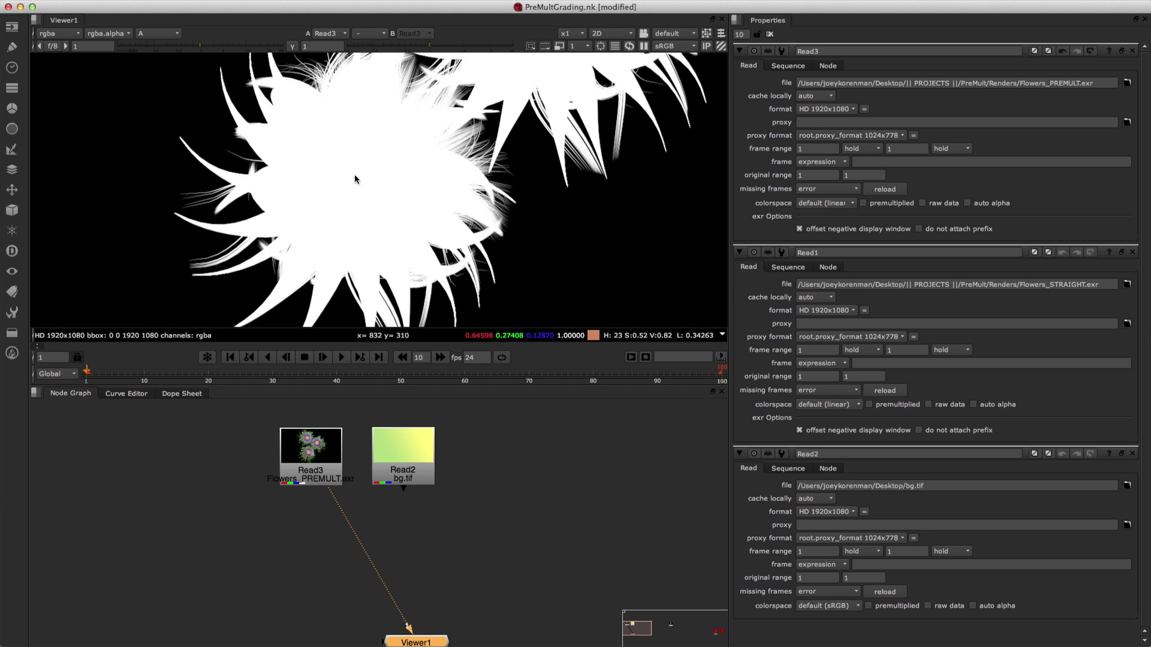
pyautogui.press('a')
pyautogui.scroll(3, 216, 151)
pyautogui.moveTo(329, 244); pyautogui.dragTo(253, 91, button='middle')
pyautogui.scroll(-2, 393, 141)
pyautogui.moveTo(393, 145); pyautogui.dragTo(408, 259, button='middle')
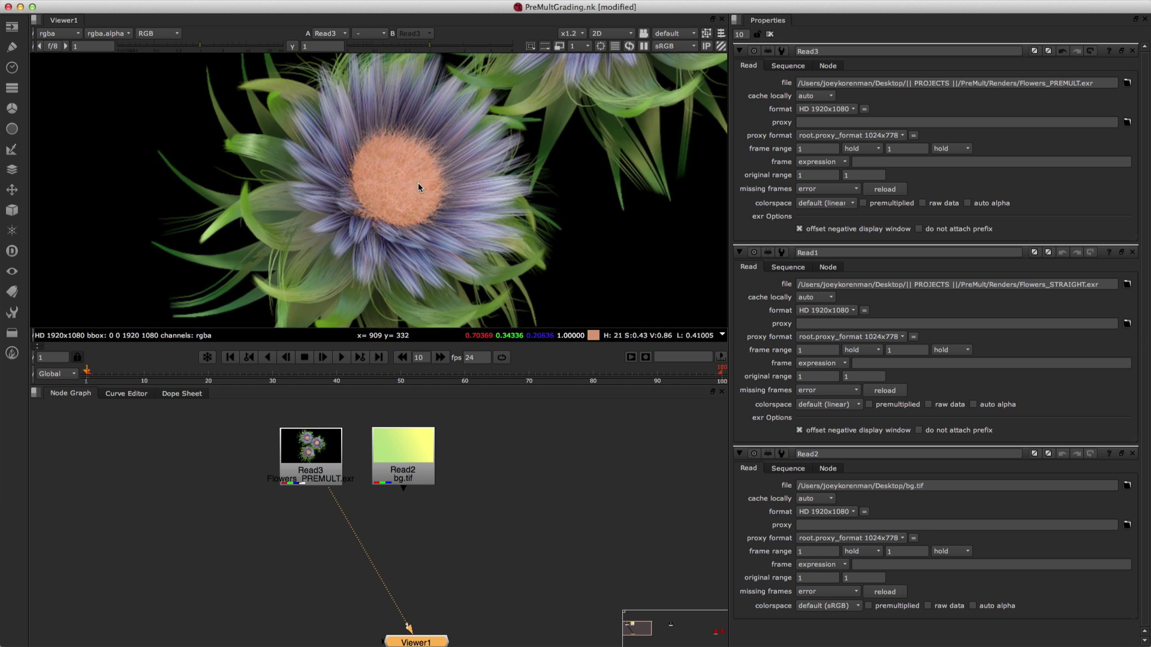
pyautogui.scroll(-2, 372, 168)
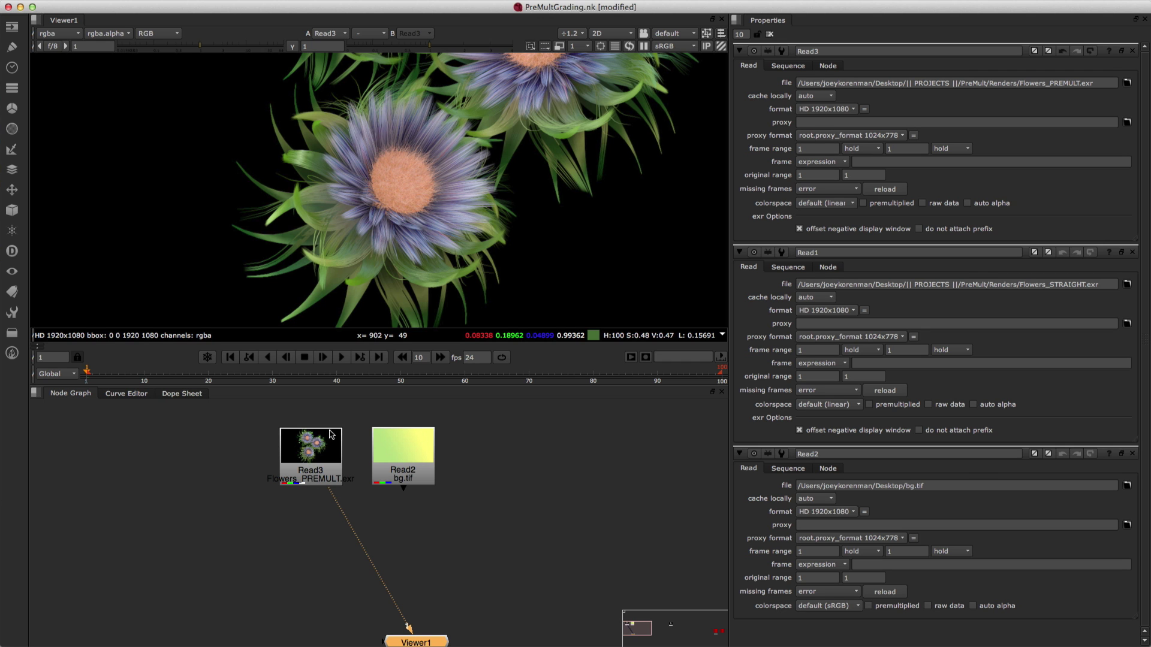
pyautogui.scroll(-4, 399, 226)
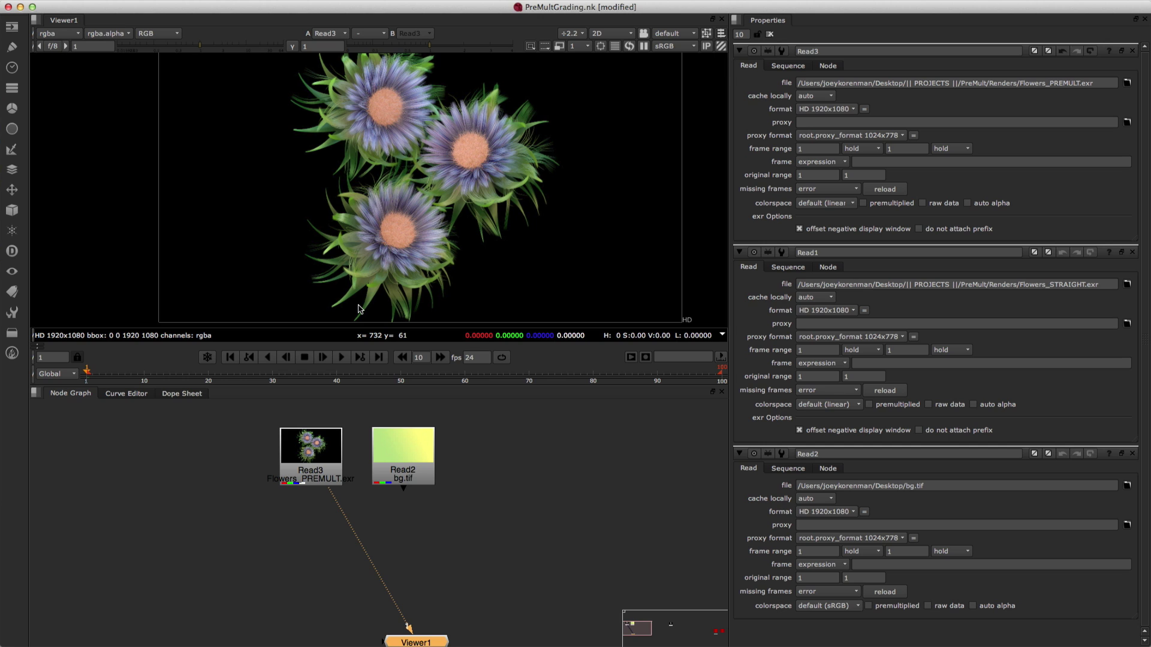
# Step: Space the flowers and background read nodes apart and add a Merge node below the background
pyautogui.moveTo(304, 460); pyautogui.dragTo(283, 455)
pyautogui.click(300, 471)
pyautogui.click(309, 514)
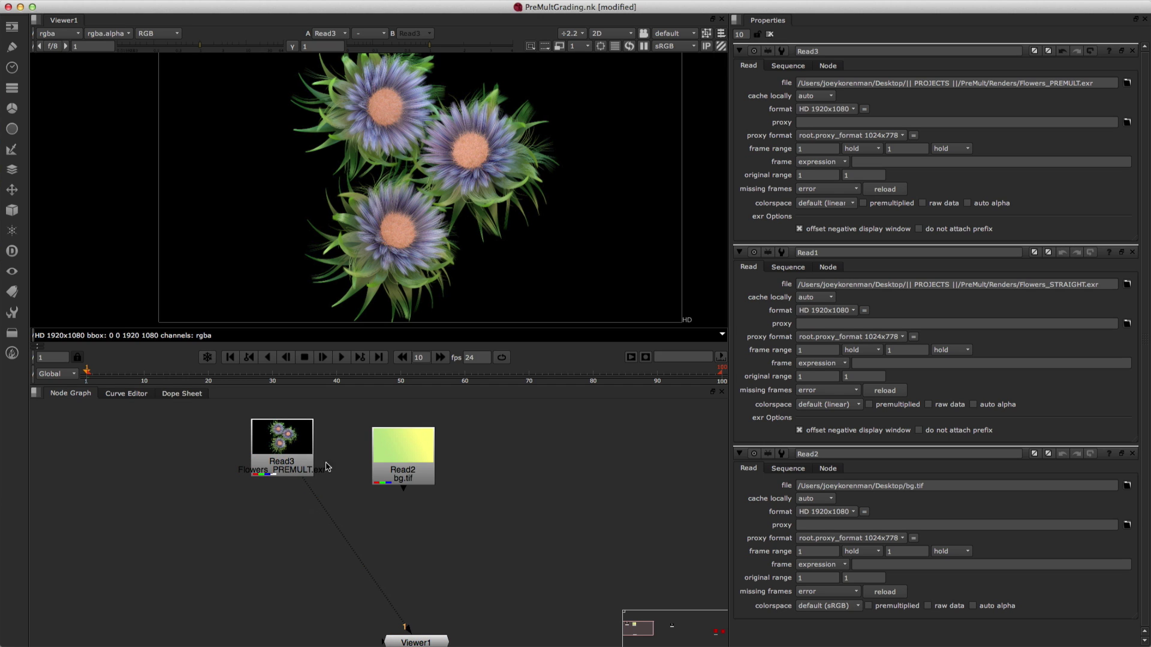
pyautogui.moveTo(392, 465); pyautogui.dragTo(386, 457)
pyautogui.press('Tab')
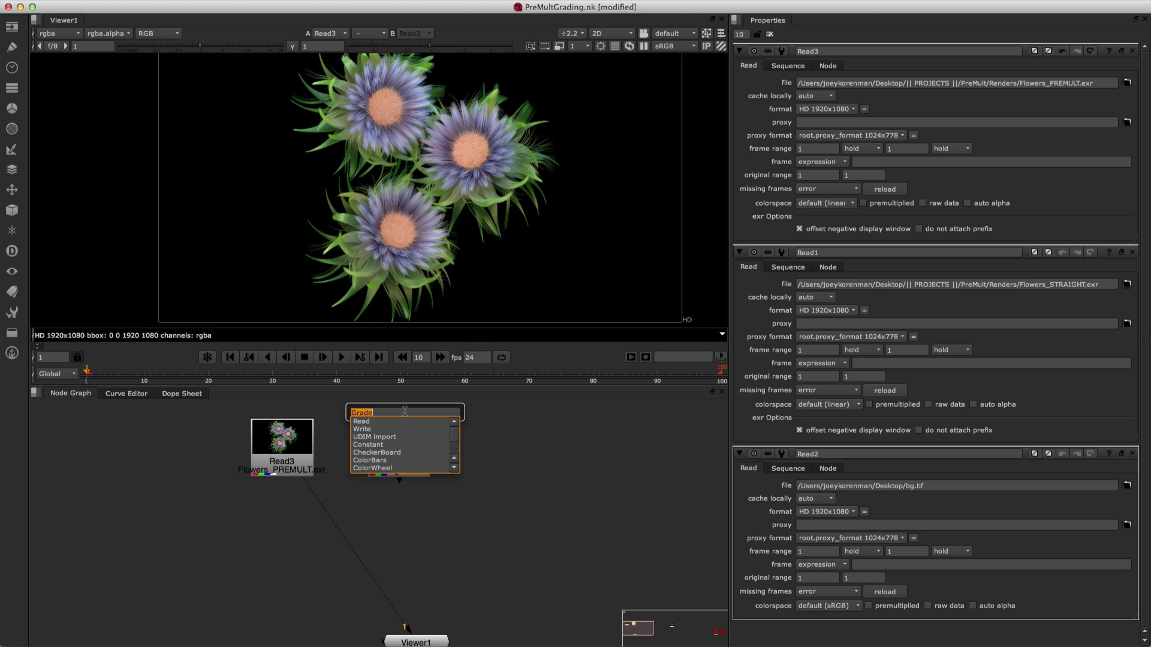
pyautogui.write('merge')
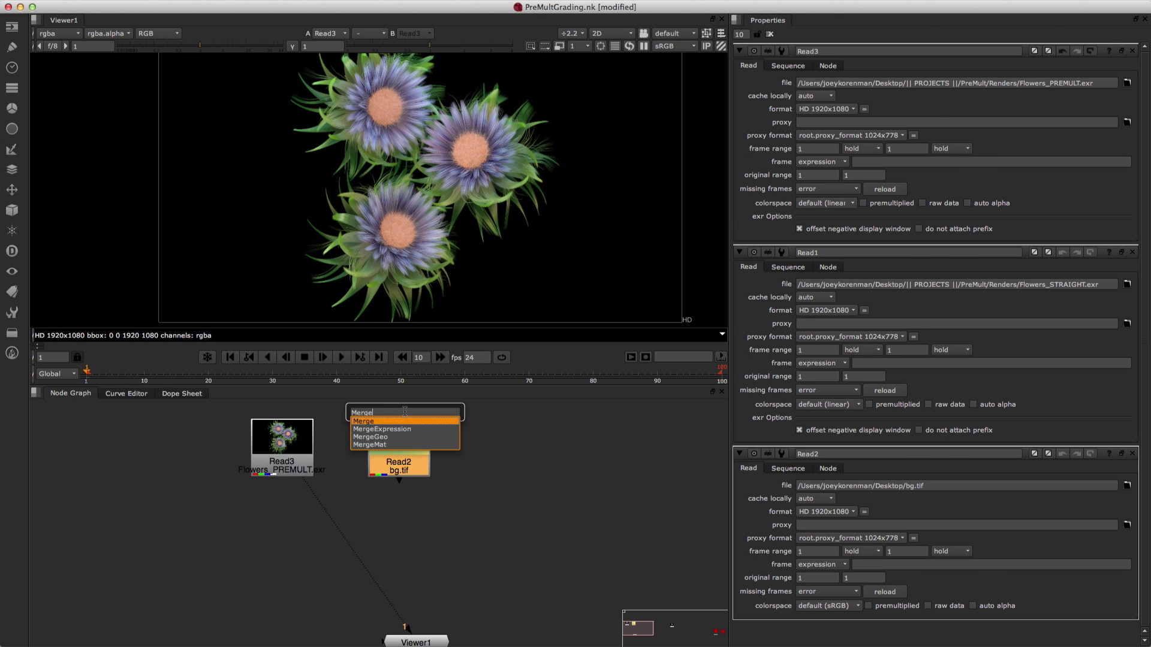
pyautogui.press('Return')
# Step: Connect the Merge node's A input to the flowers render and its B input to bg.tif, aligning it under the background
pyautogui.click(542, 524)
pyautogui.moveTo(446, 448); pyautogui.dragTo(288, 454)
pyautogui.moveTo(409, 519); pyautogui.dragTo(392, 454)
pyautogui.moveTo(402, 539); pyautogui.dragTo(405, 528)
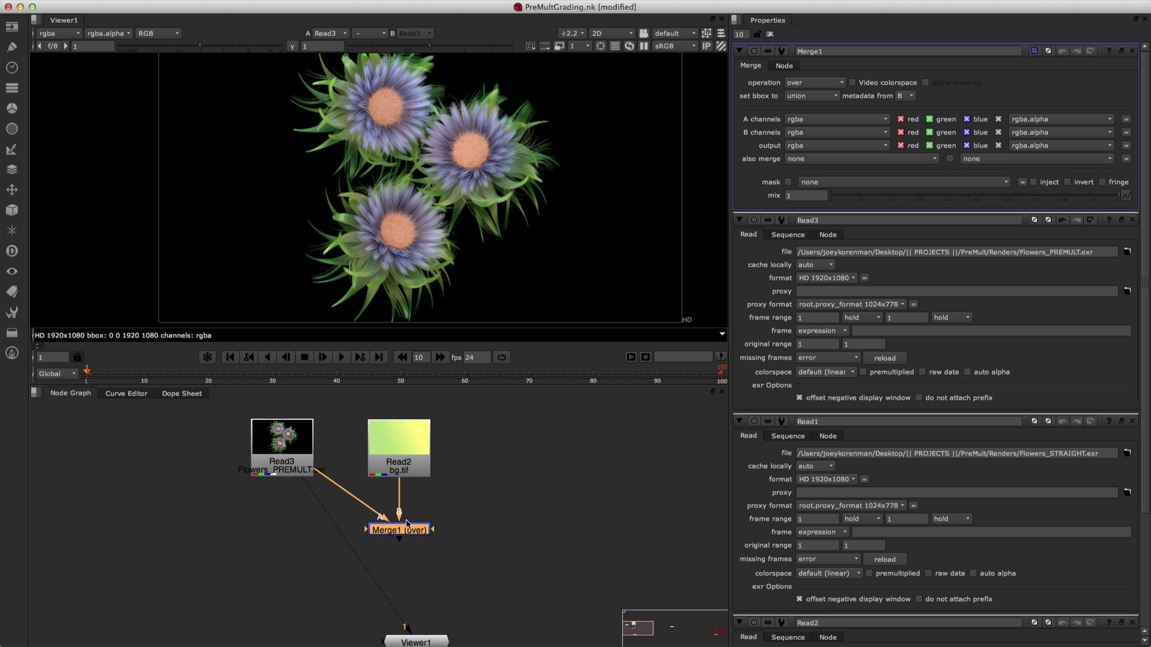
# Step: Display the Merge result in the viewer and examine the lower flower's leaf edges up close
pyautogui.press('1')
pyautogui.hotkey('ctrl', '1')
pyautogui.moveTo(317, 273); pyautogui.dragTo(423, 214, button='middle')
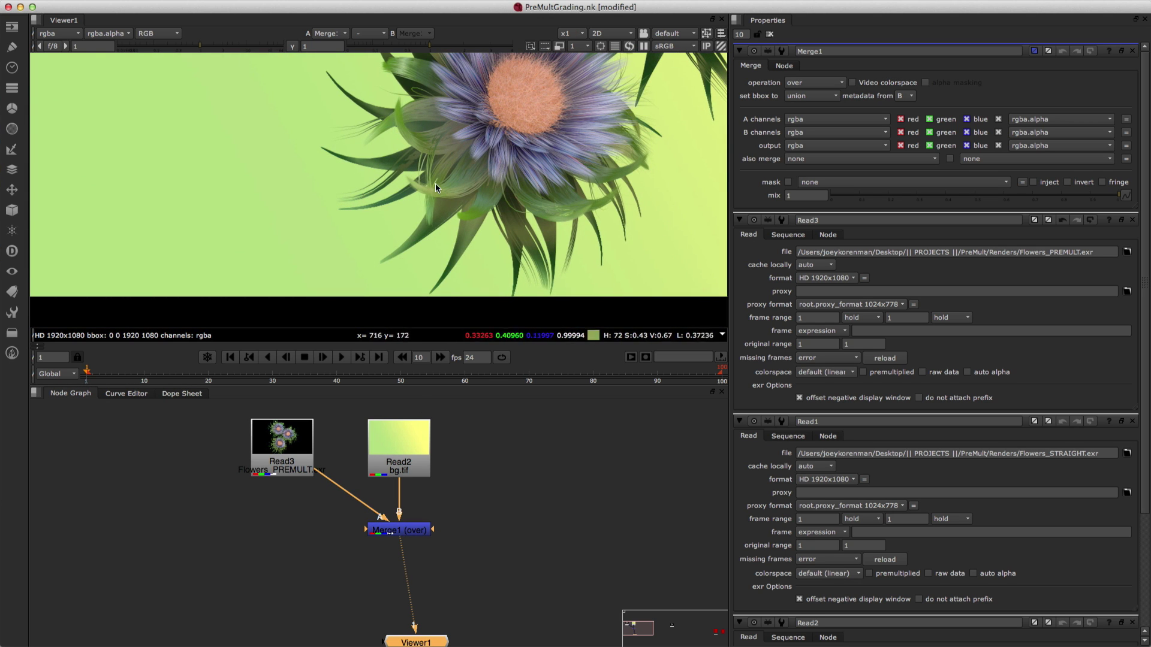
pyautogui.moveTo(432, 155); pyautogui.dragTo(419, 196, button='middle')
pyautogui.scroll(2, 420, 201)
pyautogui.scroll(2, 405, 238)
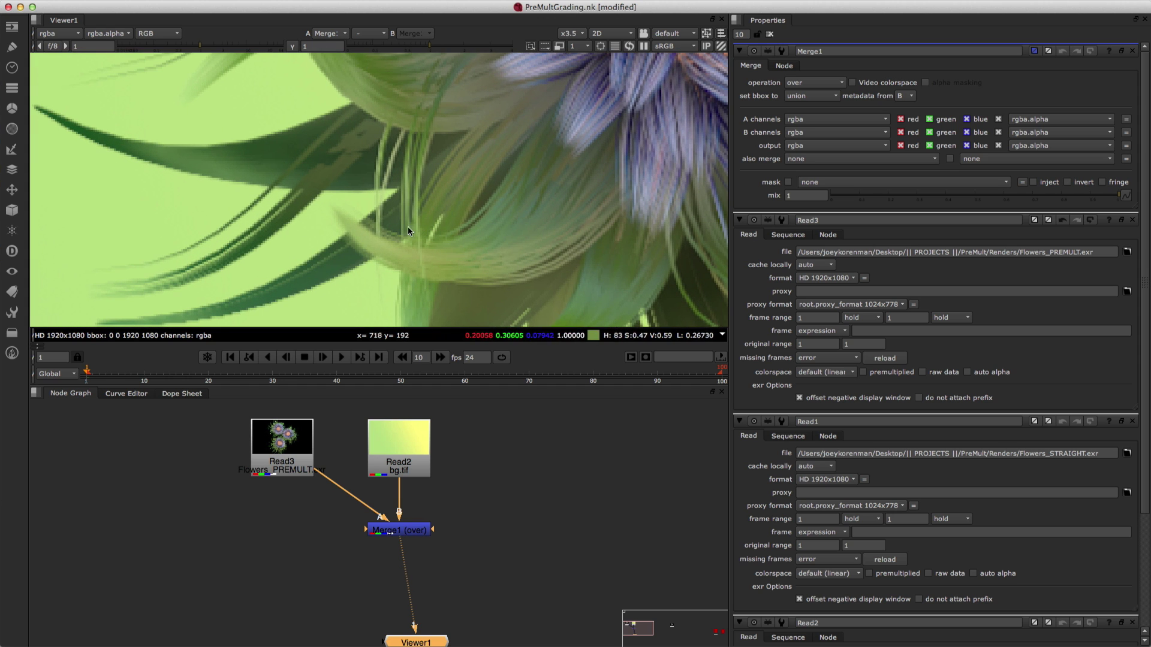
# Step: Compare the leaf transparency in the original flowers render with the Merge result
pyautogui.press('1')
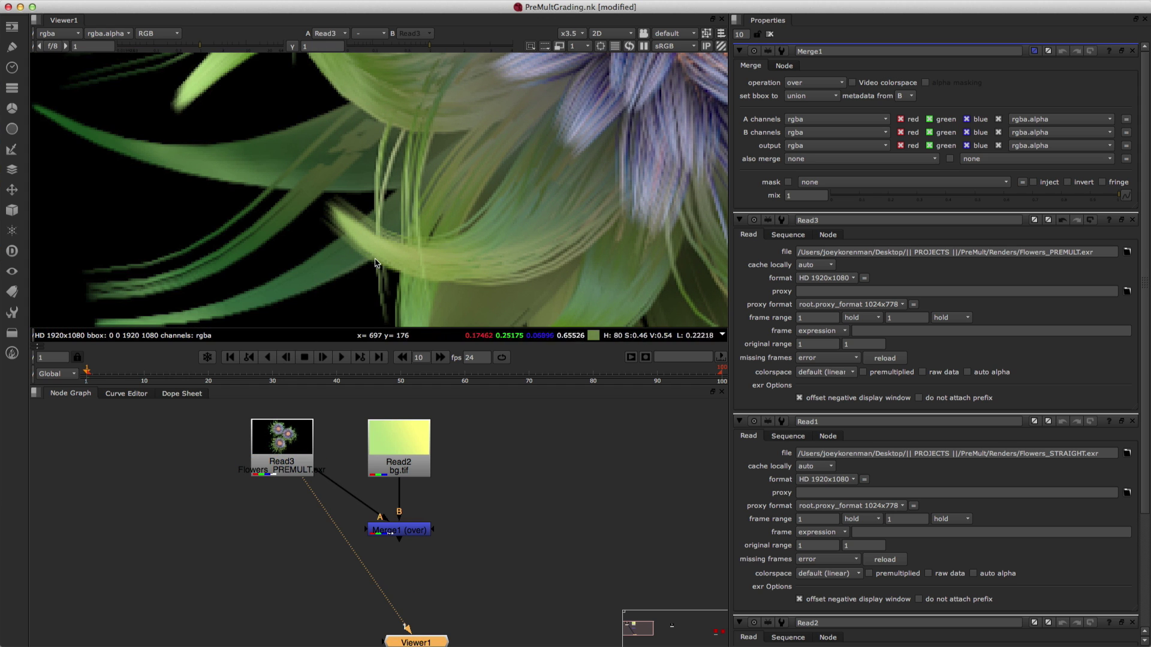
pyautogui.click(405, 534)
pyautogui.press('1')
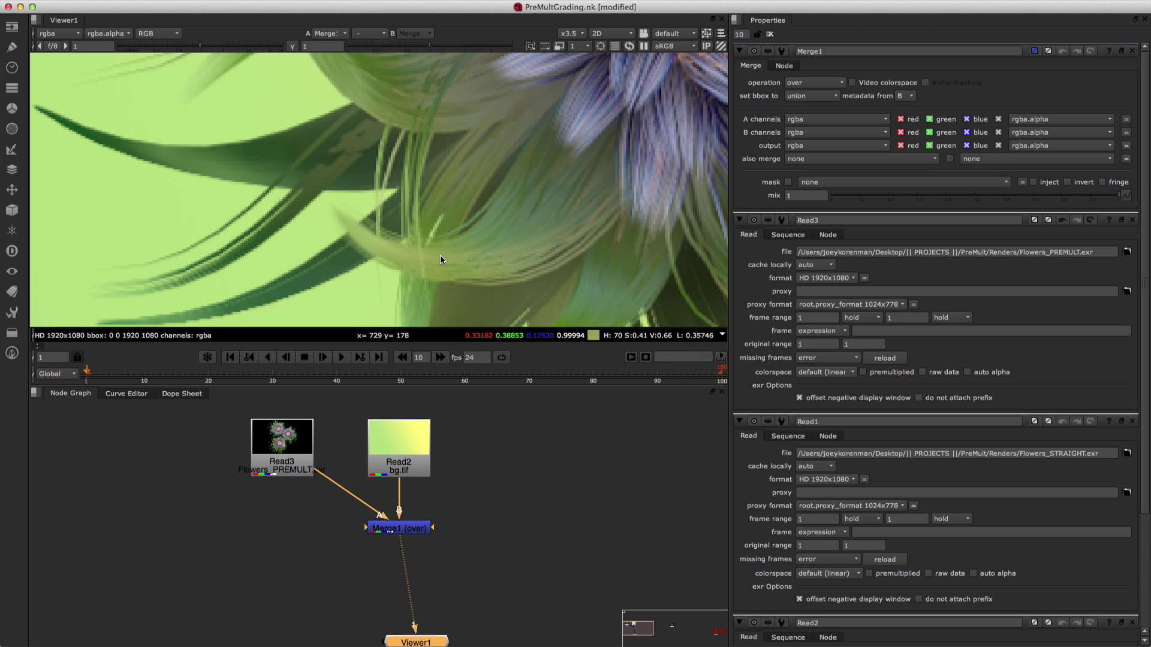
pyautogui.moveTo(343, 87); pyautogui.dragTo(366, 206, button='middle')
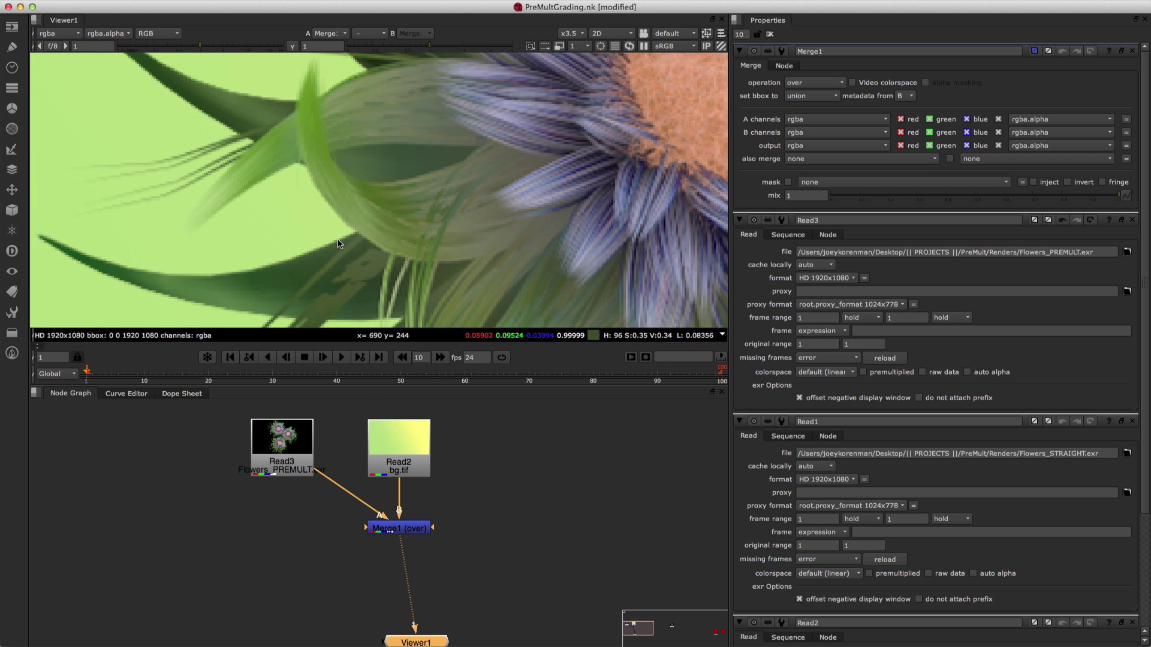
# Step: Move the flowers node beside the Merge node and insert a Grade node between them, level with the Merge
pyautogui.moveTo(291, 437); pyautogui.dragTo(255, 514)
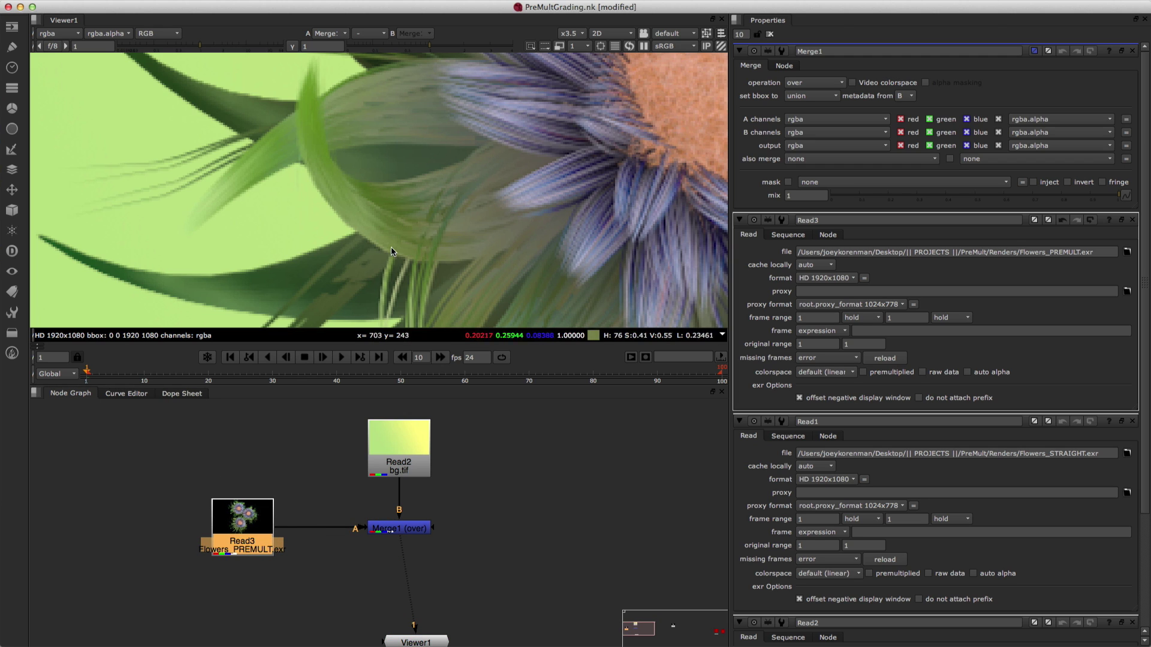
pyautogui.press('f')
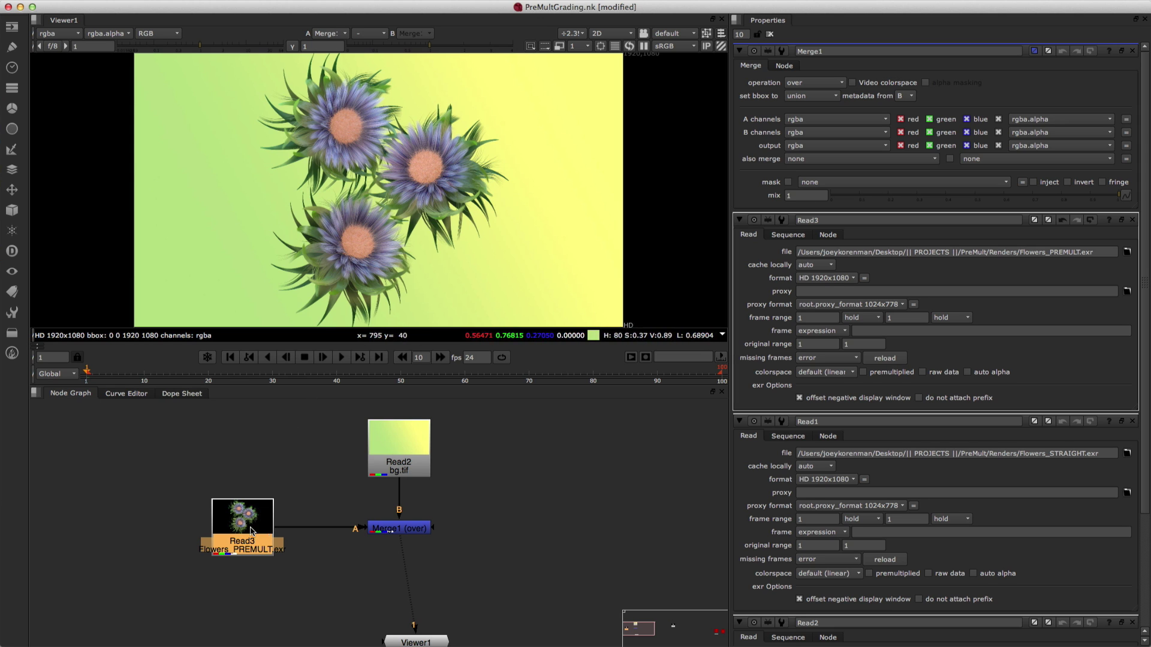
pyautogui.moveTo(245, 527); pyautogui.dragTo(242, 527)
pyautogui.press('Tab')
pyautogui.write('grade')
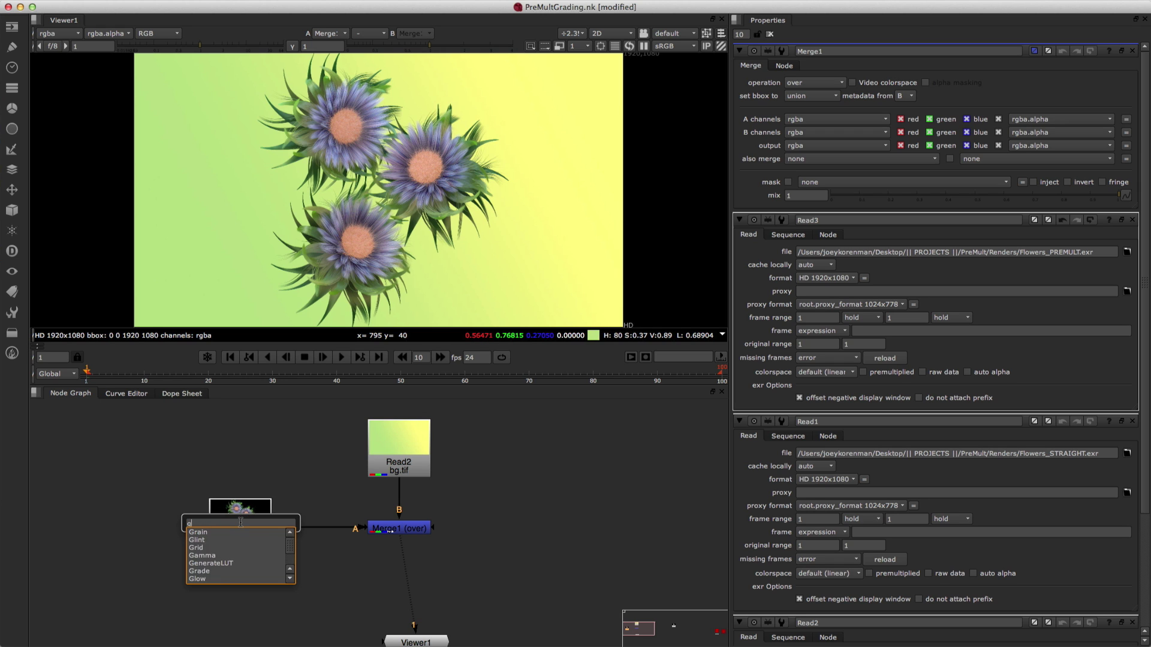
pyautogui.press('Return')
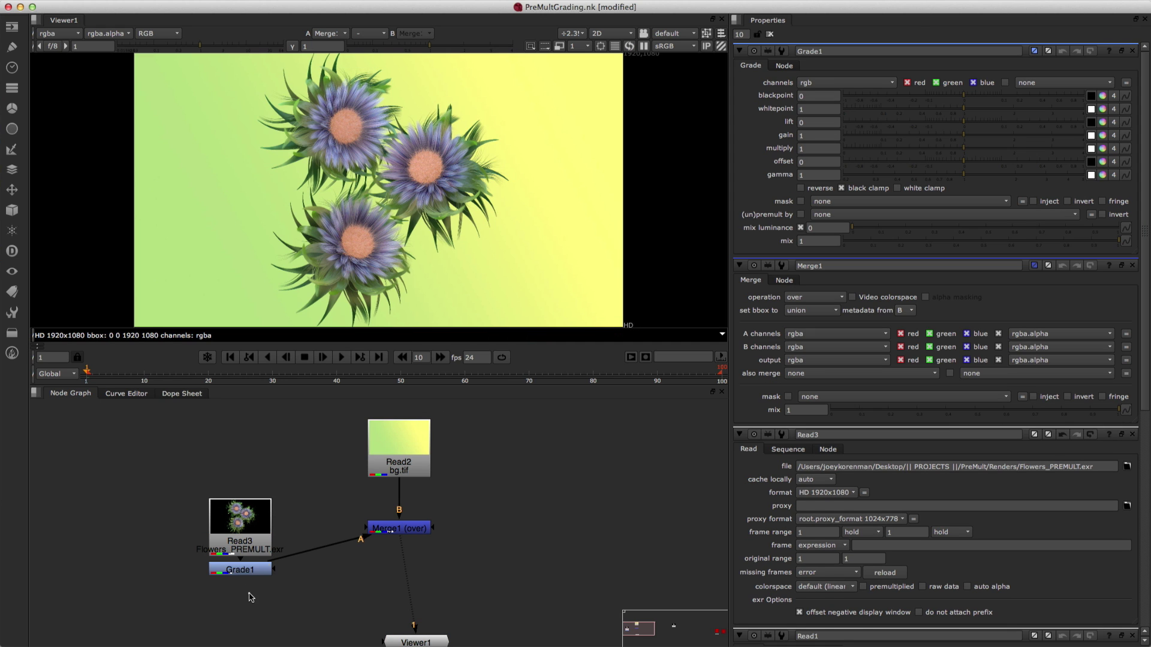
pyautogui.keyDown('ctrl'); pyautogui.moveTo(247, 575); pyautogui.dragTo(246, 533); pyautogui.keyUp('ctrl')
pyautogui.click(245, 531)
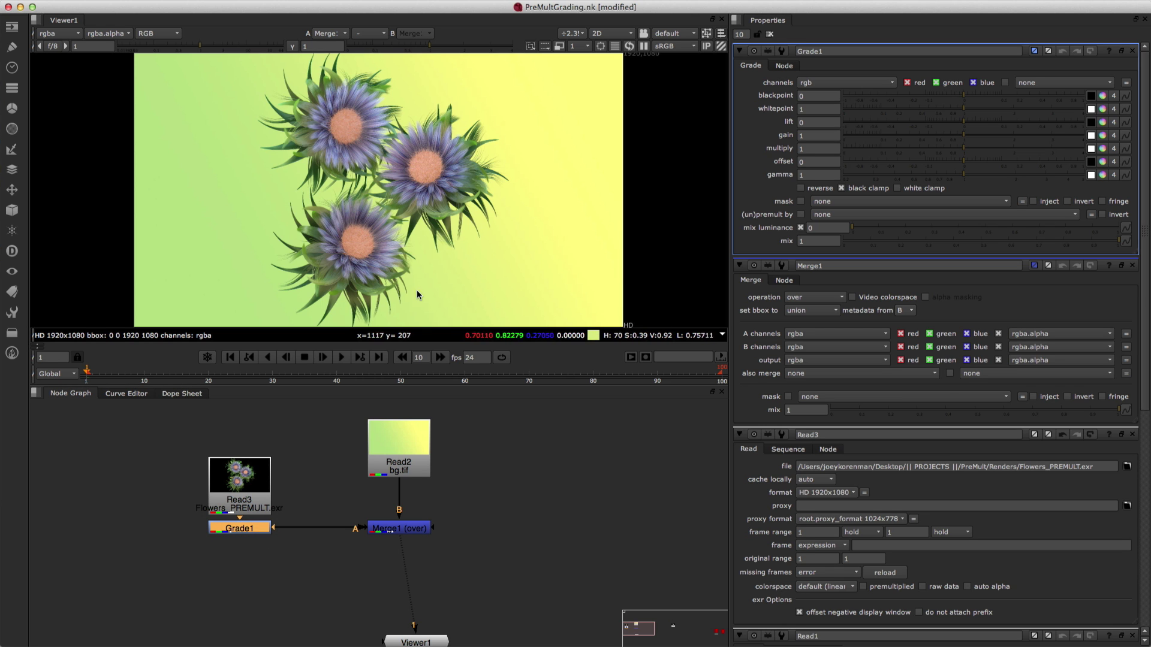
# Step: Set the Grade node's whitepoint to 0.34 and blackpoint to 0.05 while viewing the lower flower's leaves
pyautogui.middleClick(341, 263)
pyautogui.moveTo(277, 314); pyautogui.dragTo(372, 214, button='middle')
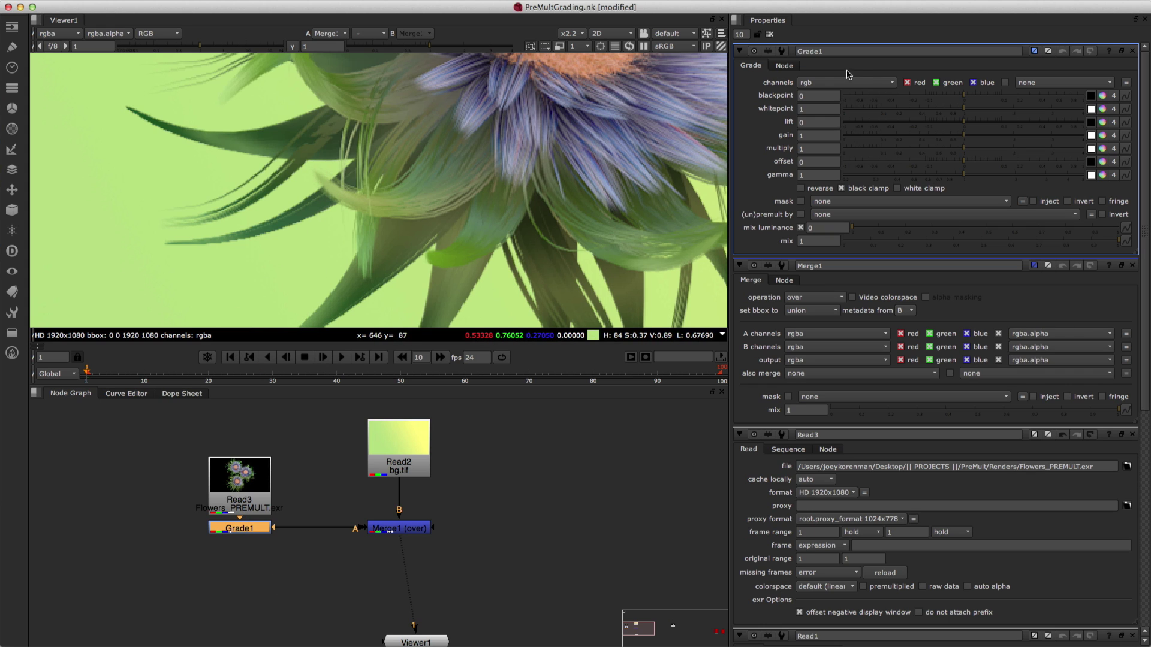
pyautogui.moveTo(966, 110); pyautogui.dragTo(914, 116)
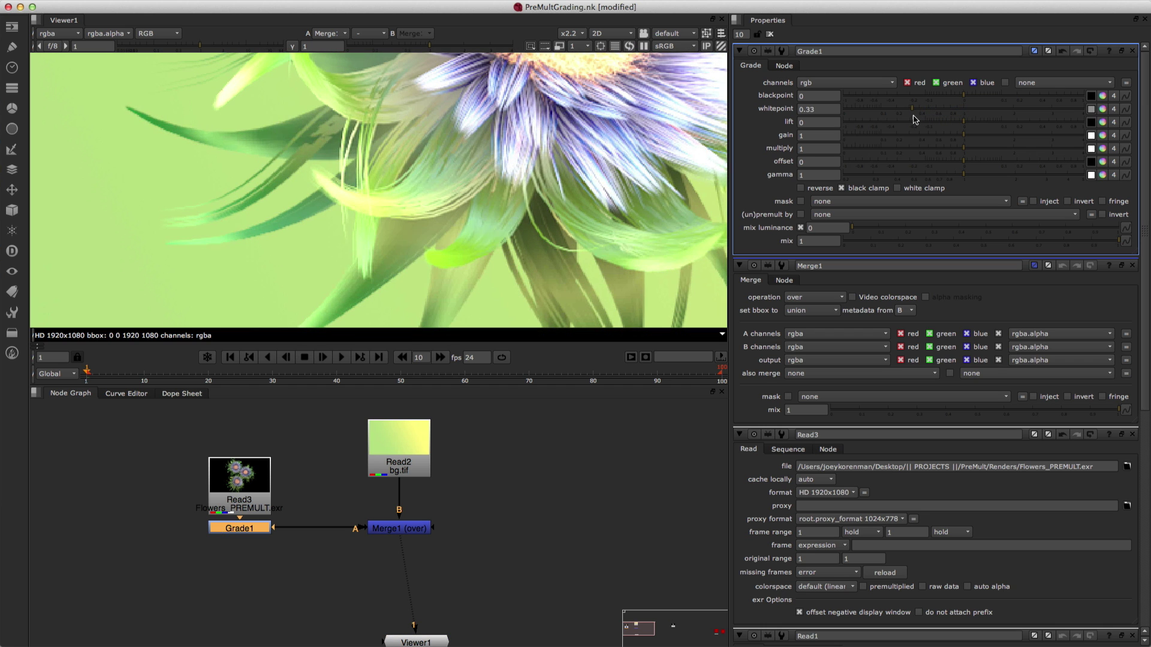
pyautogui.click(968, 96)
pyautogui.moveTo(988, 95); pyautogui.dragTo(990, 95)
# Step: Examine the graded flowers' leaf tips and semi-transparent edges against the background, both close up and in full frame
pyautogui.moveTo(536, 72); pyautogui.dragTo(481, 240, button='middle')
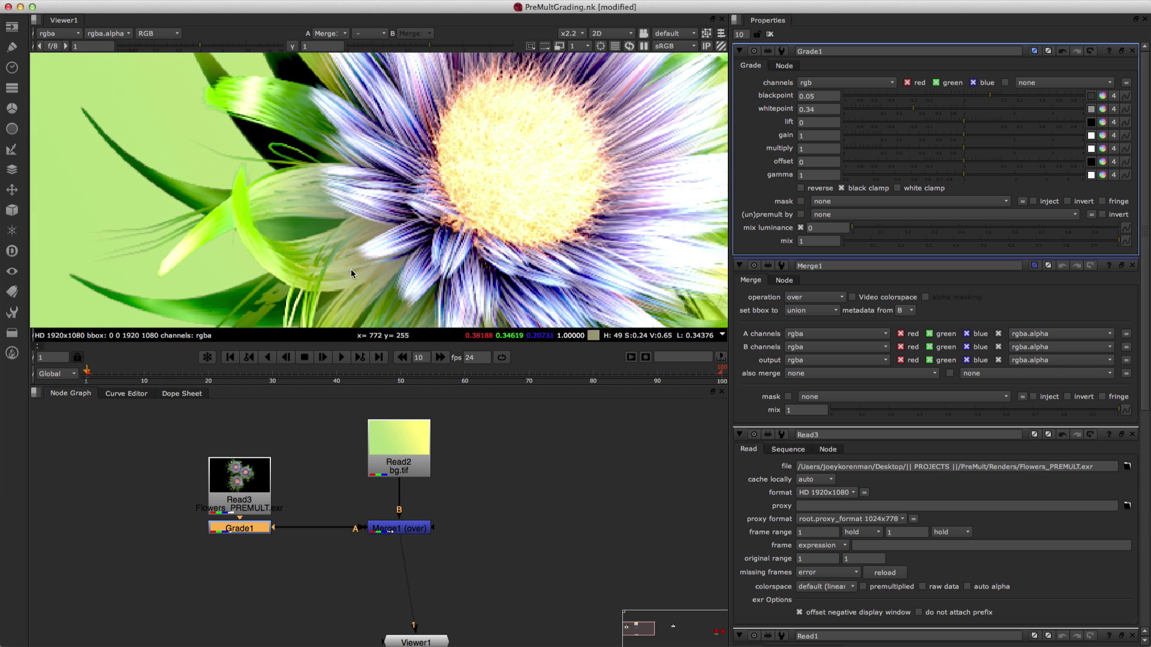
pyautogui.moveTo(334, 270); pyautogui.dragTo(403, 172, button='middle')
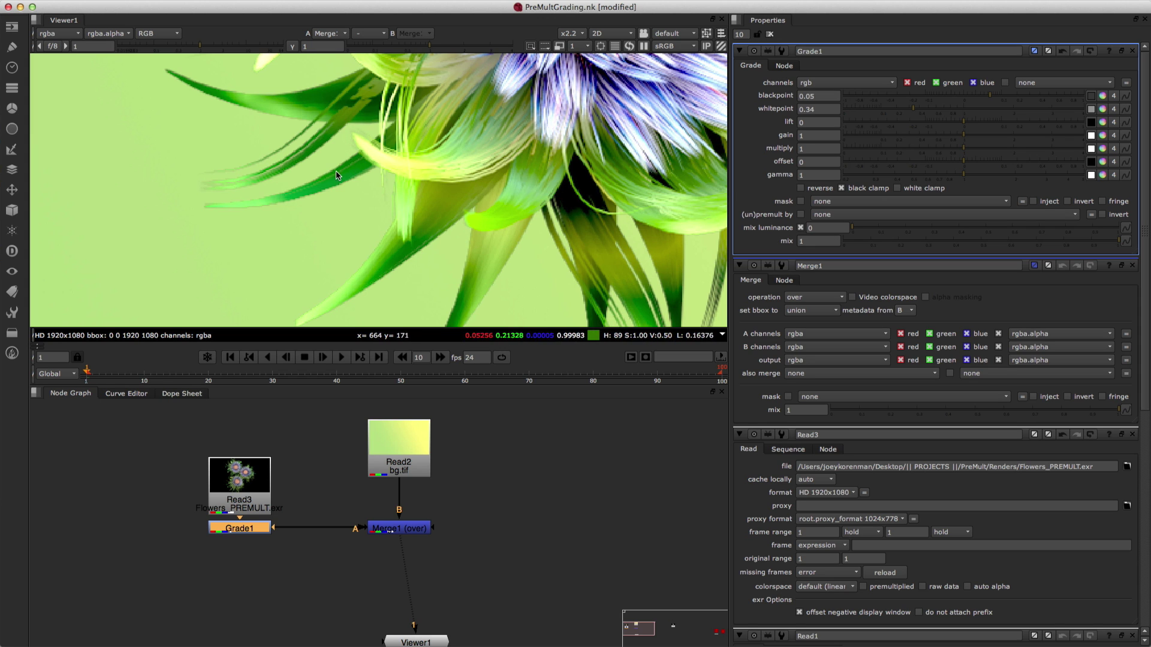
pyautogui.moveTo(394, 282); pyautogui.dragTo(402, 209, button='middle')
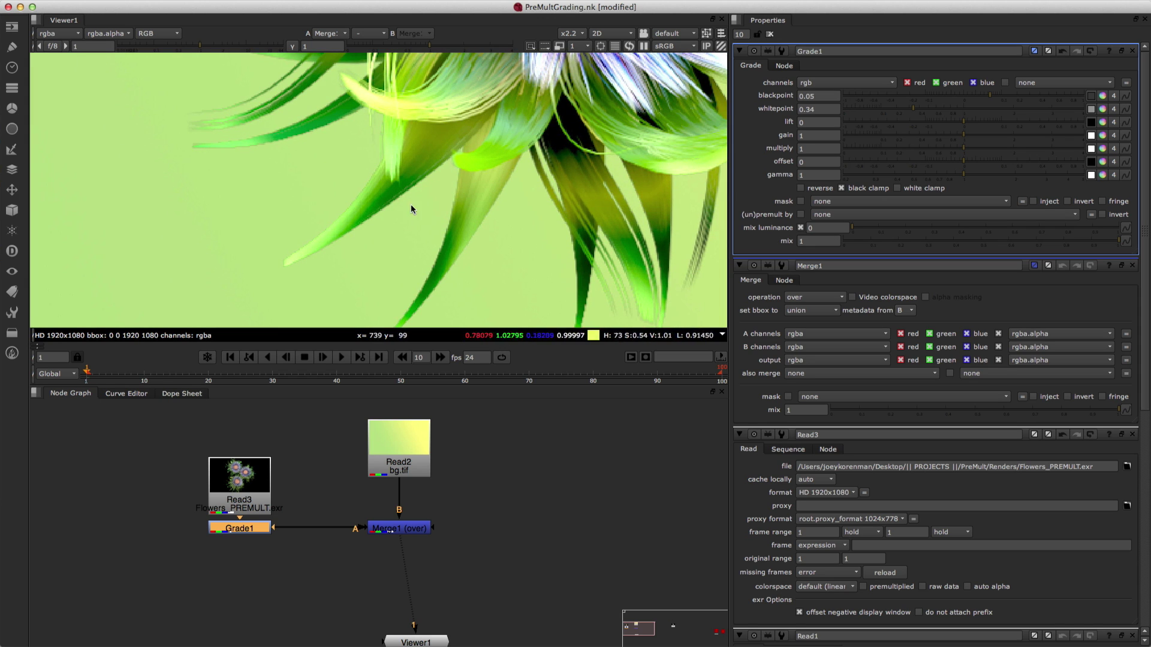
pyautogui.moveTo(300, 258); pyautogui.dragTo(330, 271, button='middle')
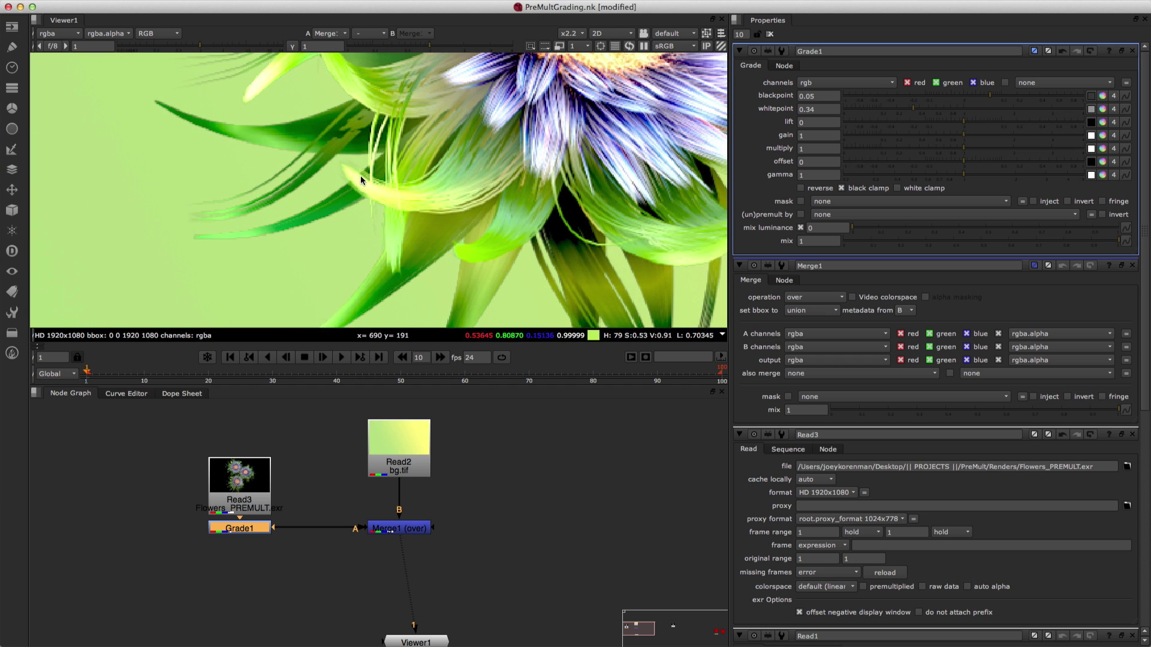
pyautogui.scroll(5, 312, 196)
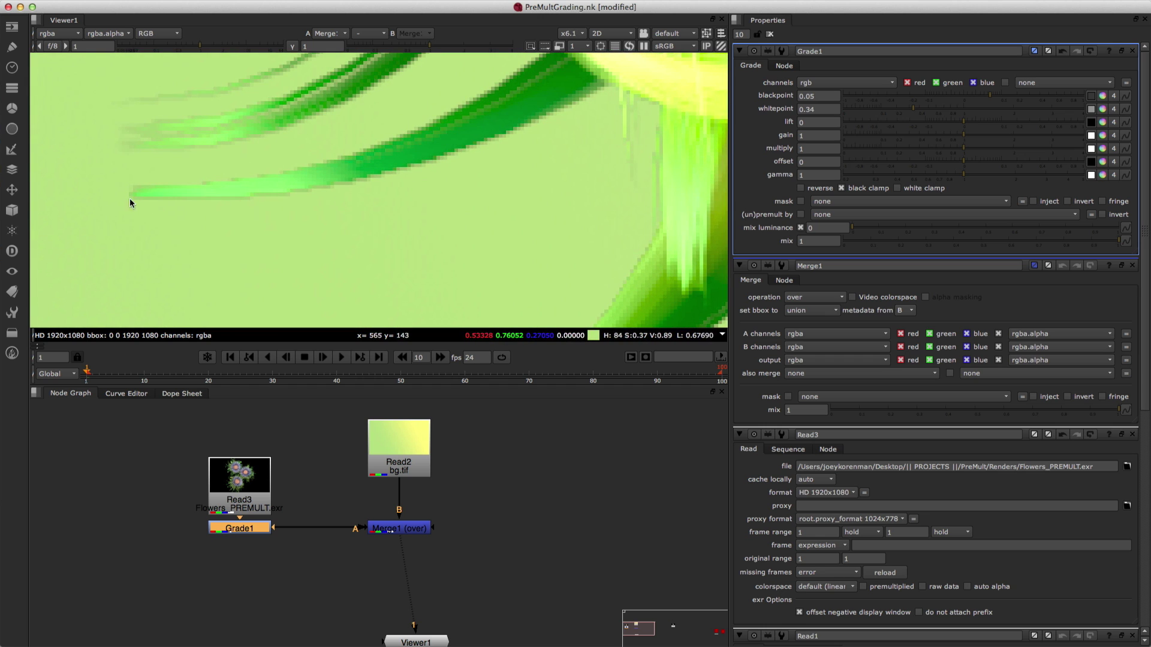
pyautogui.press('f')
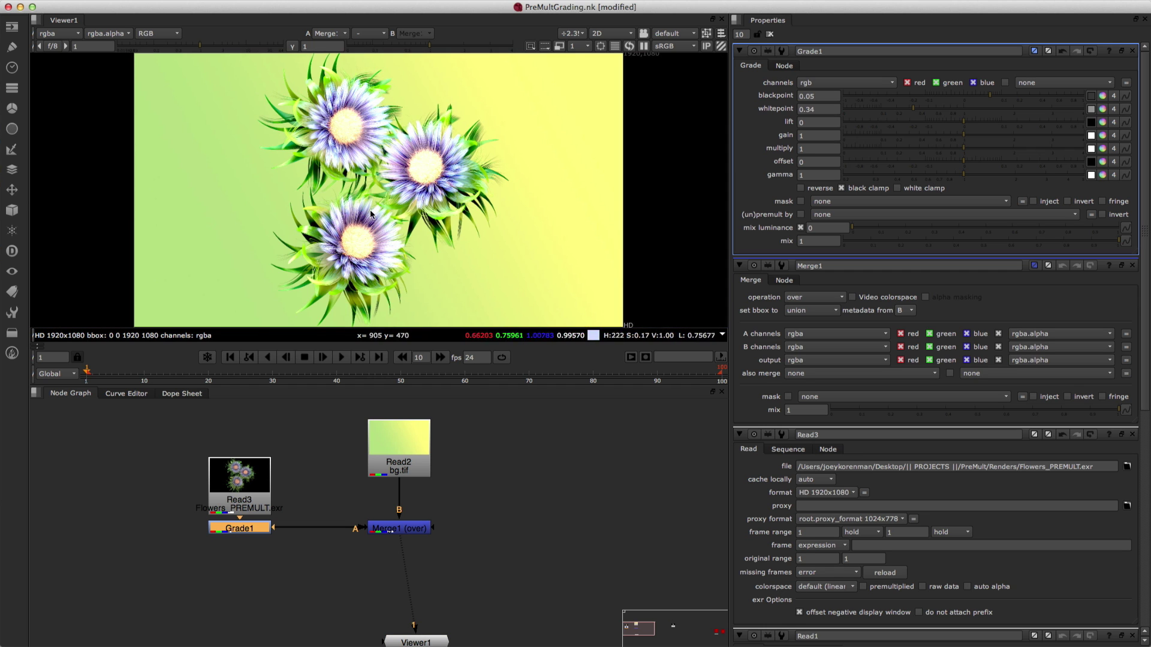
pyautogui.scroll(5, 335, 242)
pyautogui.moveTo(270, 285); pyautogui.dragTo(333, 153, button='middle')
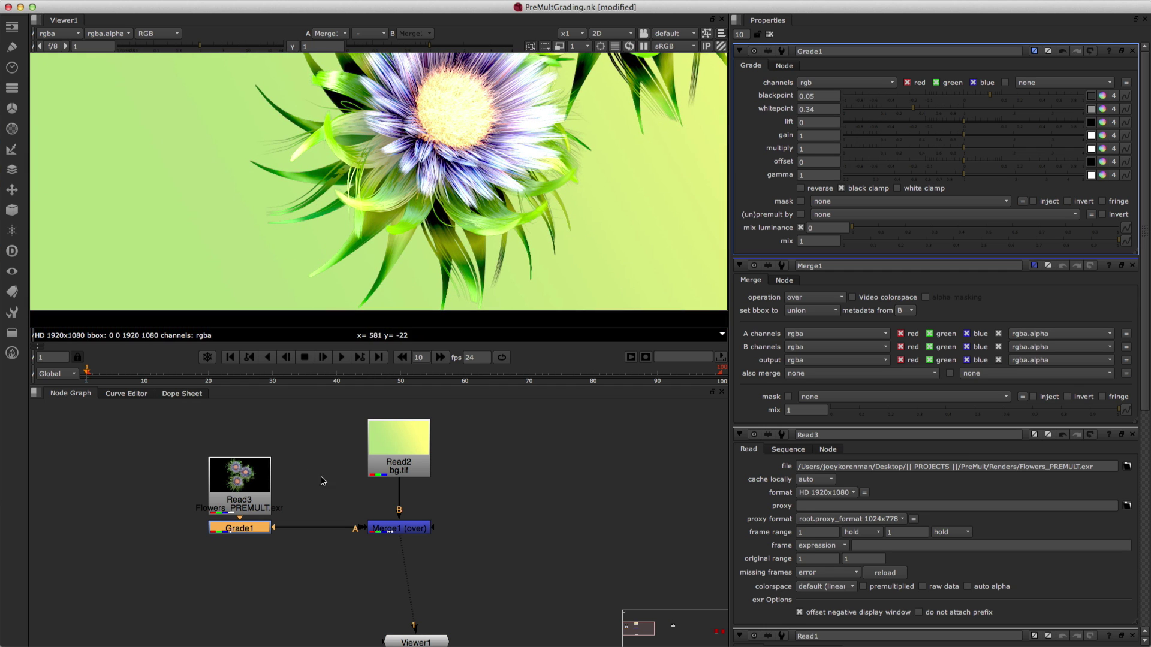
# Step: Move the flowers read node farther above the Grade node and clear the node selection
pyautogui.moveTo(246, 495); pyautogui.dragTo(246, 466)
pyautogui.click(440, 556)
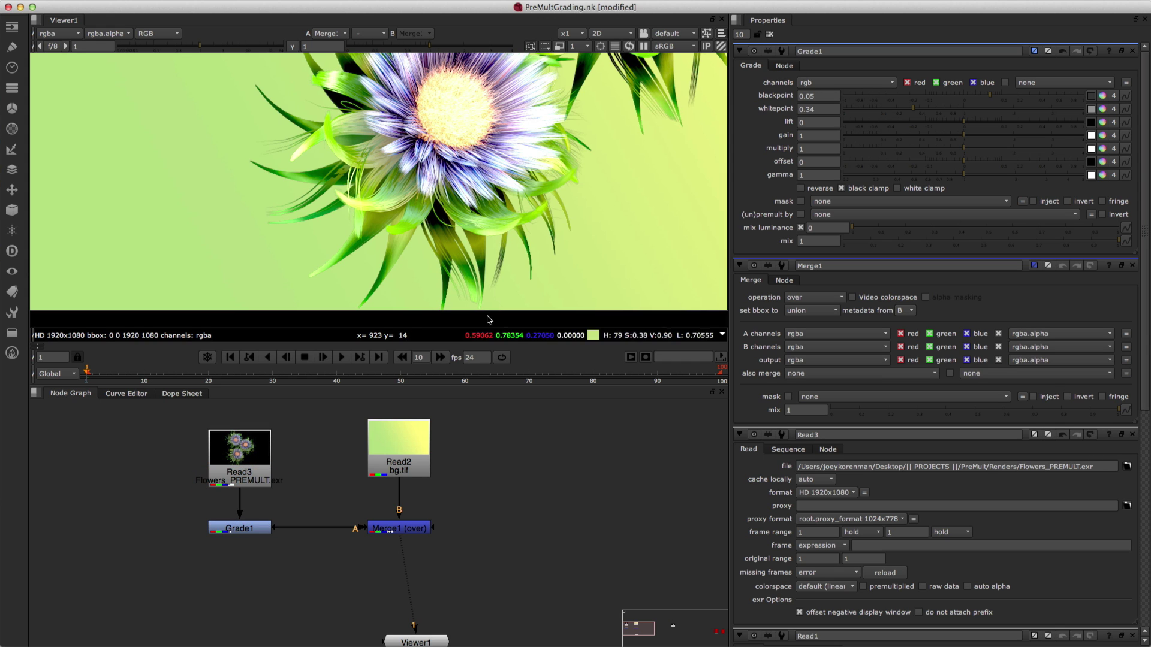
# Step: View the Flowers_PREMULT.exr read node alone and examine its leaf edges close up in colour and alpha
pyautogui.click(248, 465)
pyautogui.press('1')
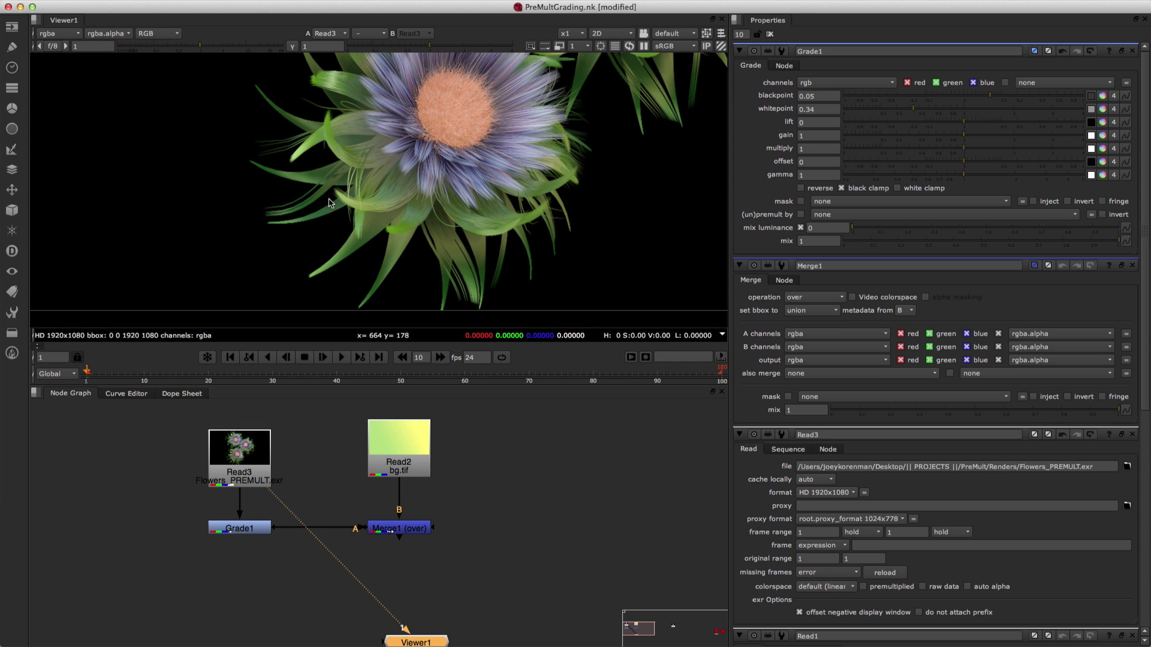
pyautogui.scroll(3, 390, 173)
pyautogui.scroll(3, 377, 180)
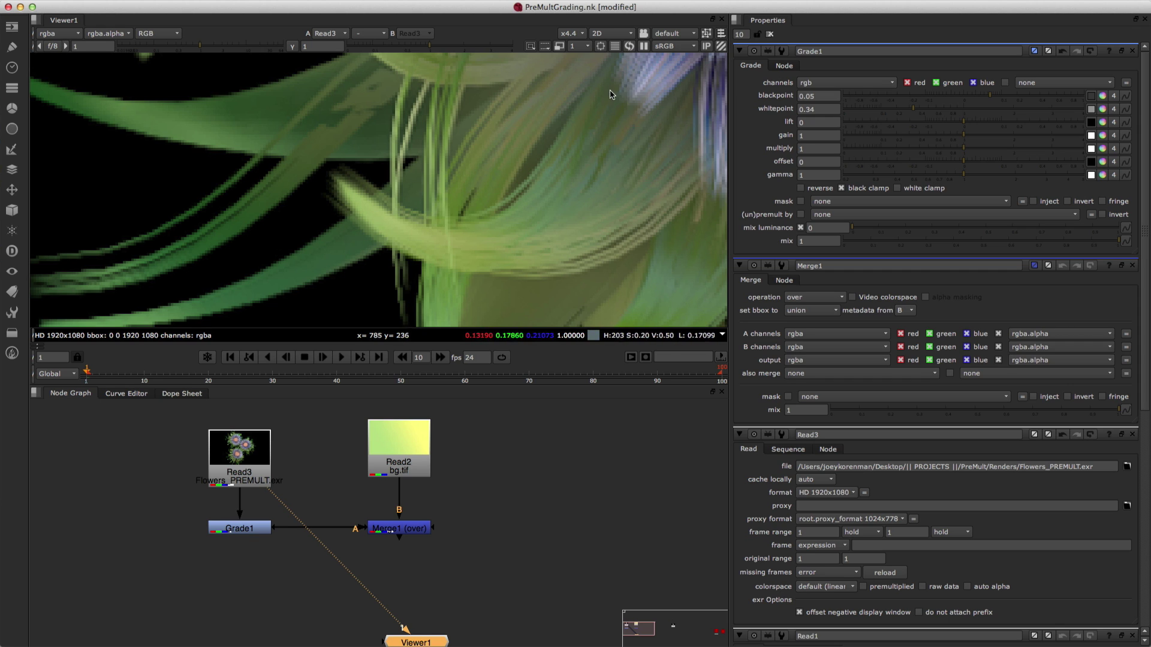
pyautogui.press('a')
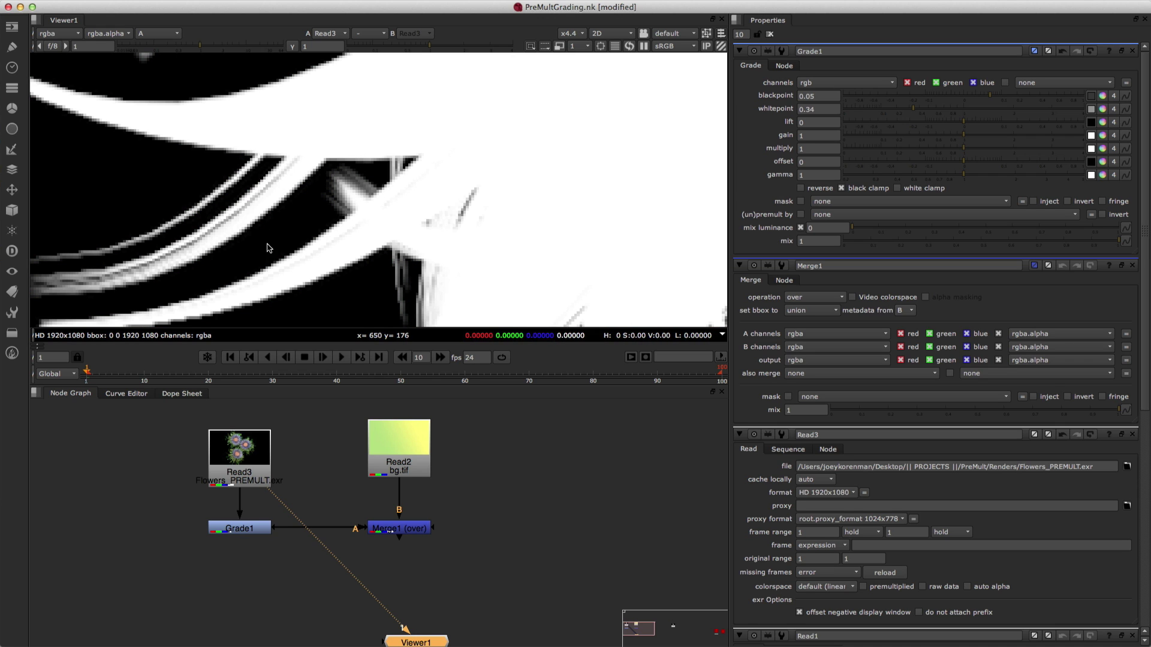
pyautogui.press('a')
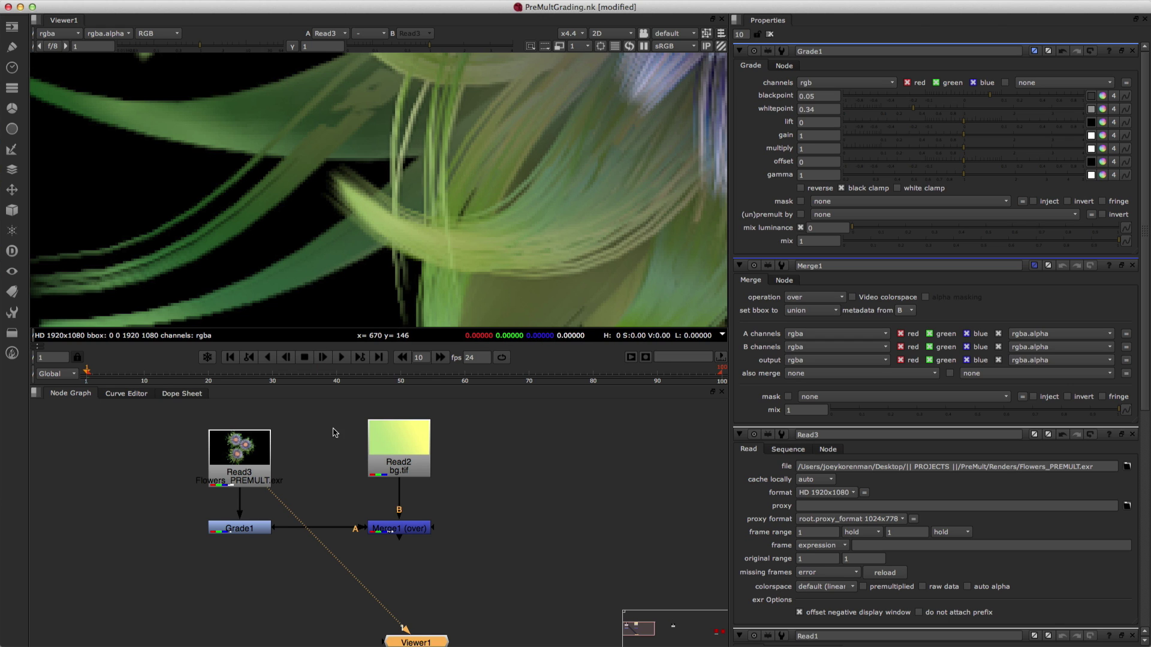
# Step: Move the Flowers_PREMULT.exr read node farther above the Grade node to make room between them
pyautogui.click(245, 530)
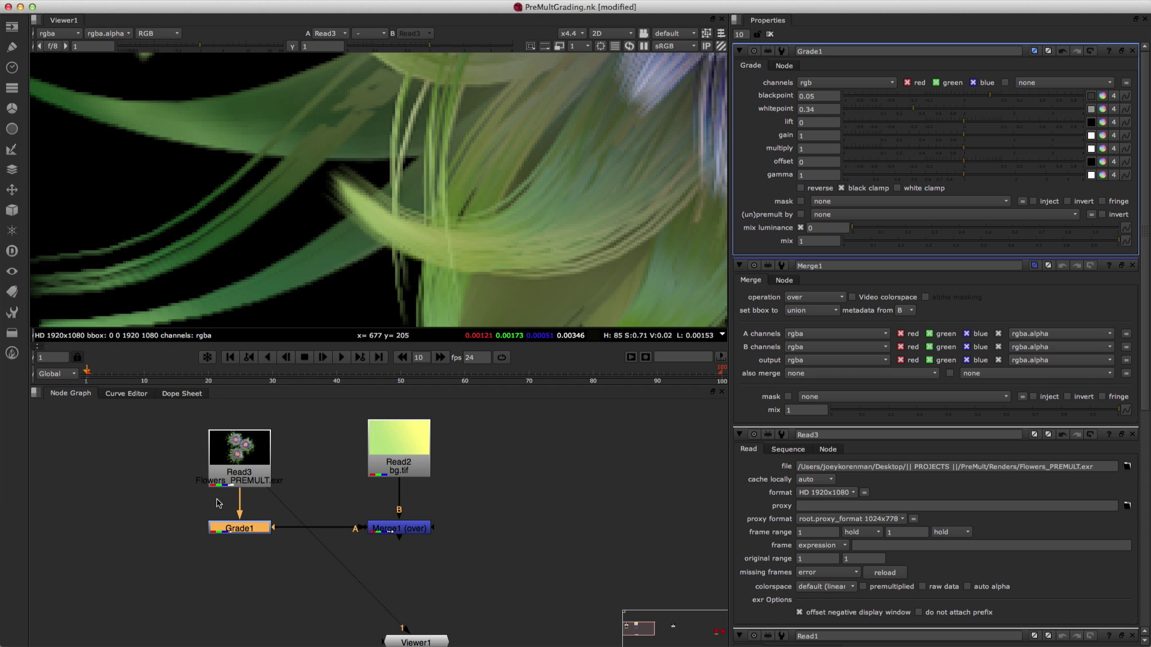
pyautogui.moveTo(304, 493); pyautogui.dragTo(289, 513, button='middle')
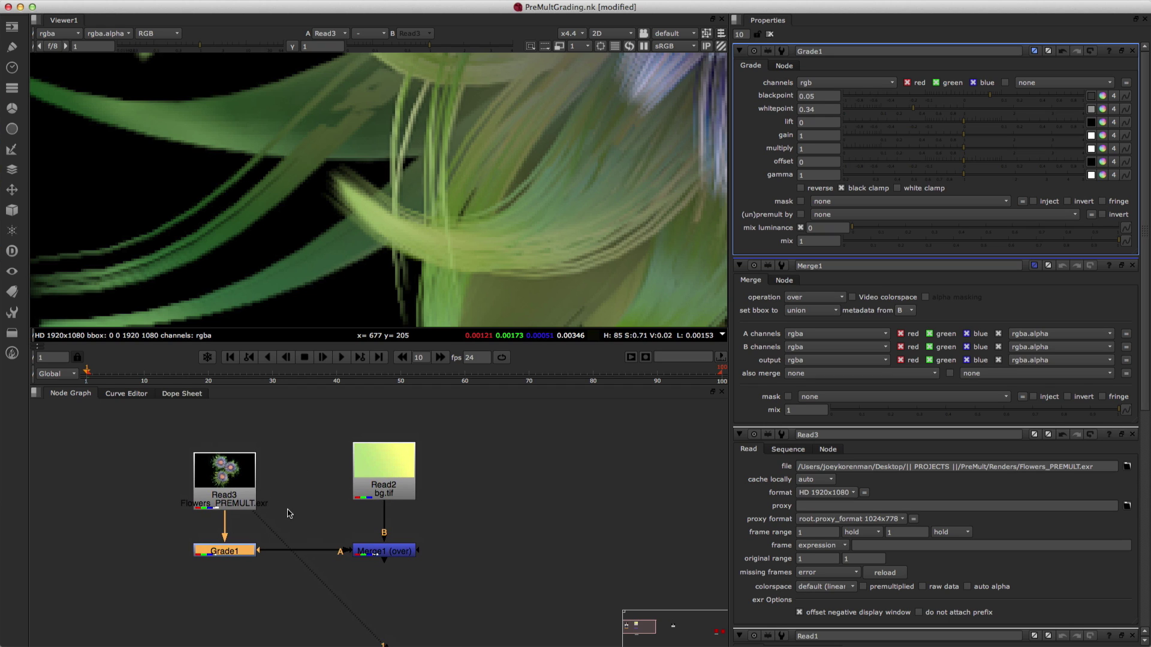
pyautogui.moveTo(245, 495); pyautogui.dragTo(230, 470)
pyautogui.click(285, 492)
pyautogui.click(259, 483)
pyautogui.scroll(1, 437, 175)
pyautogui.scroll(-3, 436, 179)
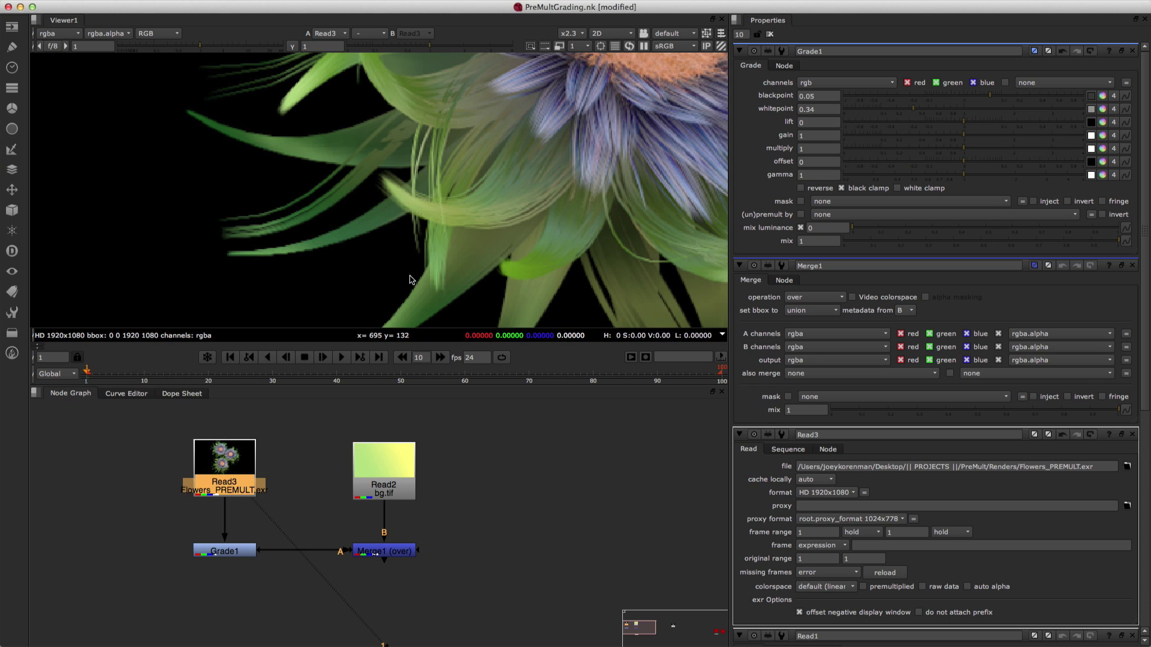
pyautogui.moveTo(234, 481); pyautogui.dragTo(232, 470)
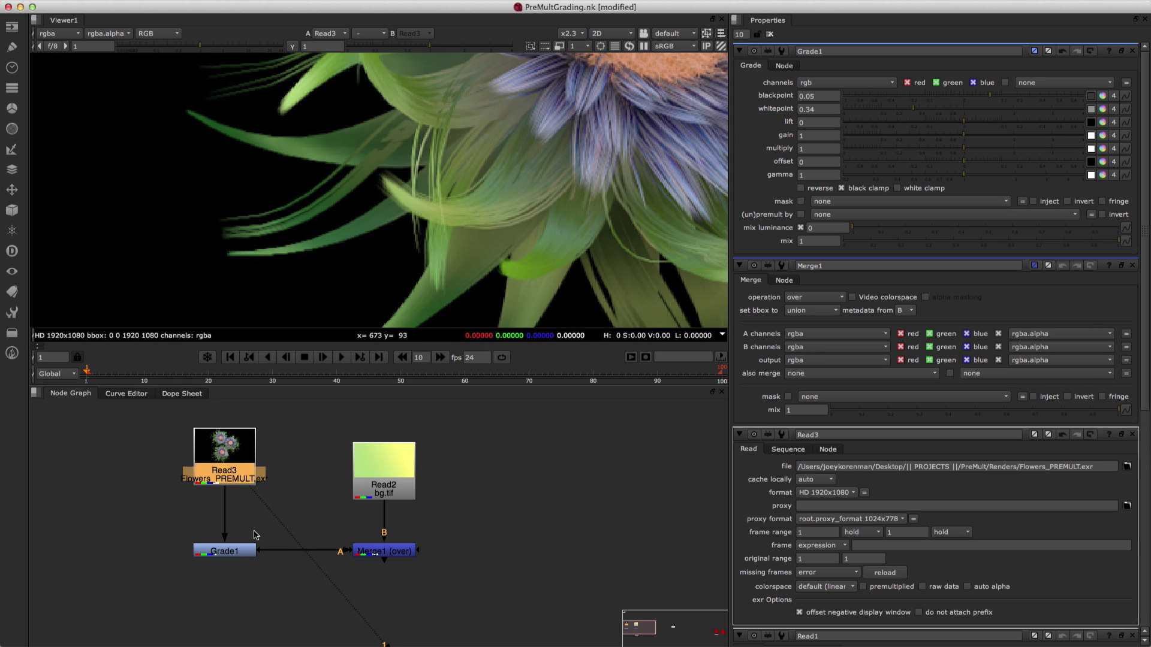
# Step: Insert an Unpremult node between the Flowers_PREMULT.exr read node and the Grade node
pyautogui.press('Tab')
pyautogui.write('Unpremult')
pyautogui.press('Return')
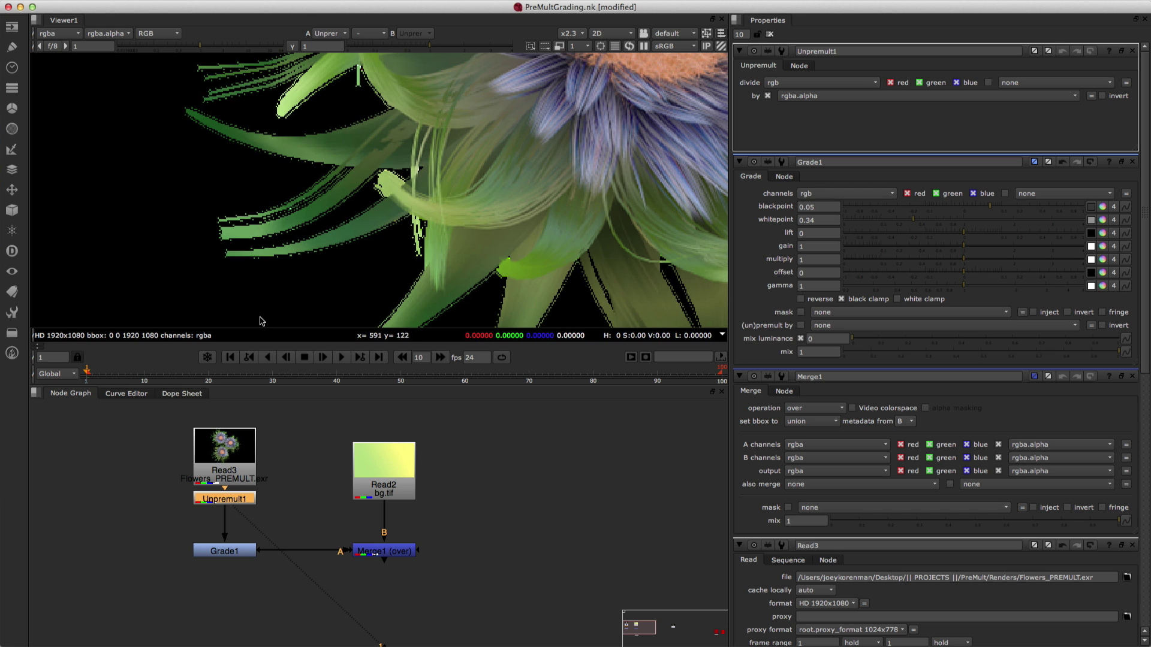
# Step: Raise the Flowers_PREMULT.exr read node slightly above the Unpremult and view its original image and alpha channel
pyautogui.moveTo(235, 485); pyautogui.dragTo(234, 446)
pyautogui.press('1')
pyautogui.press('a')
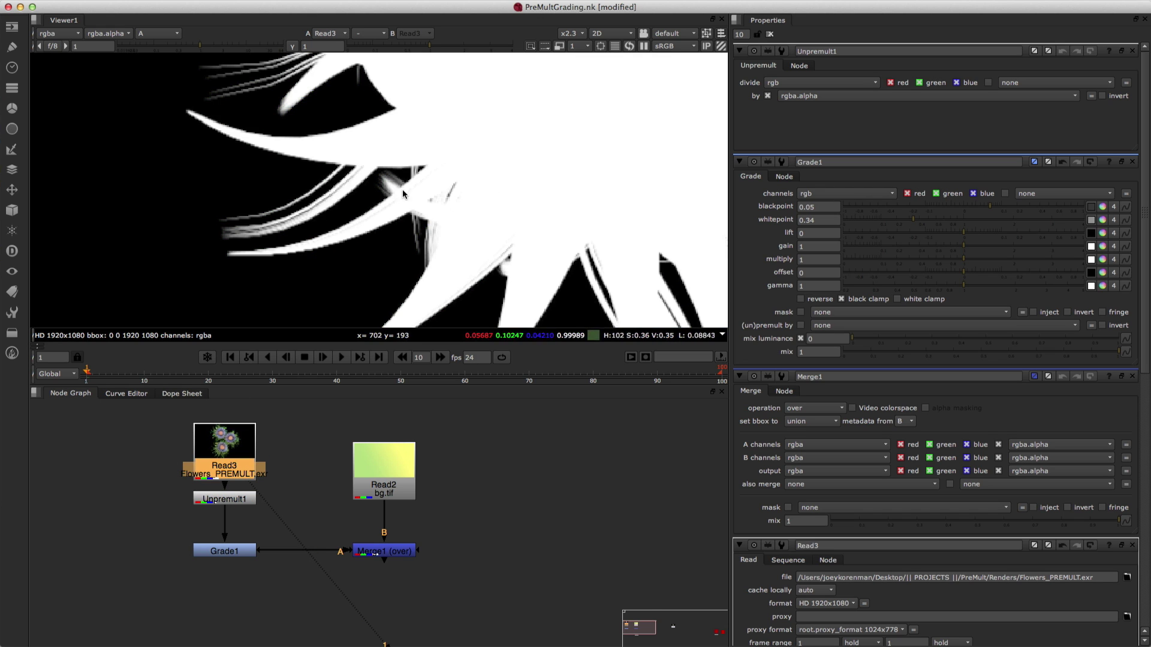
pyautogui.press('a')
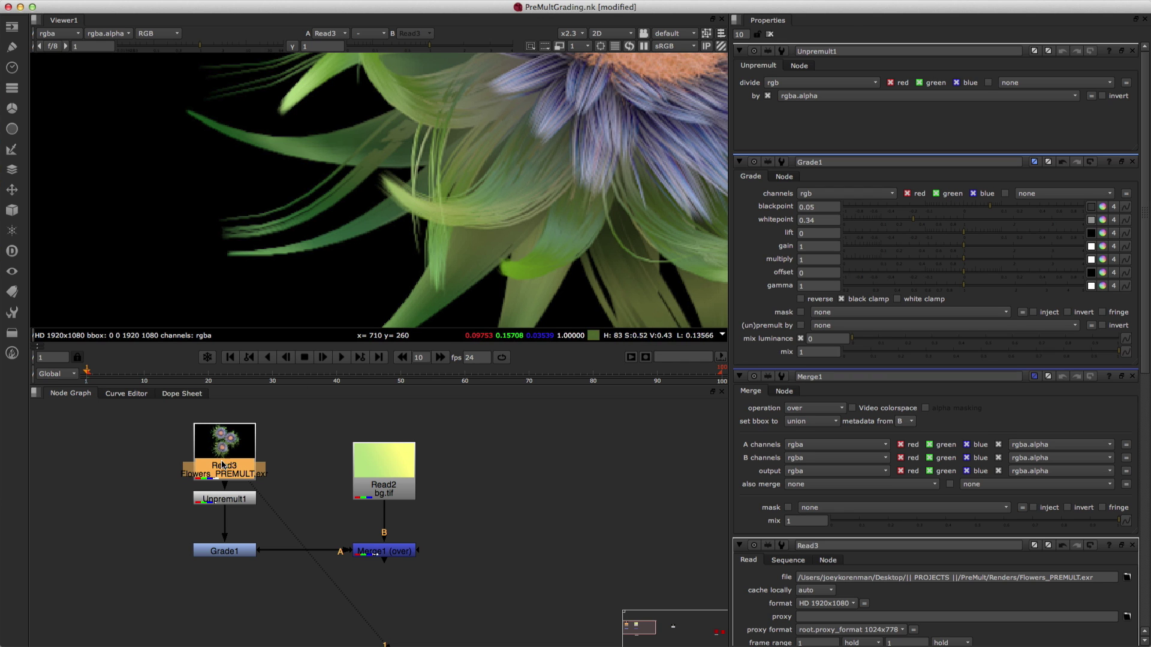
# Step: View the Unpremult node's output and examine the unpremultiplied leaf and petal edges around the flower
pyautogui.click(221, 499)
pyautogui.press('1')
pyautogui.scroll(5, 384, 174)
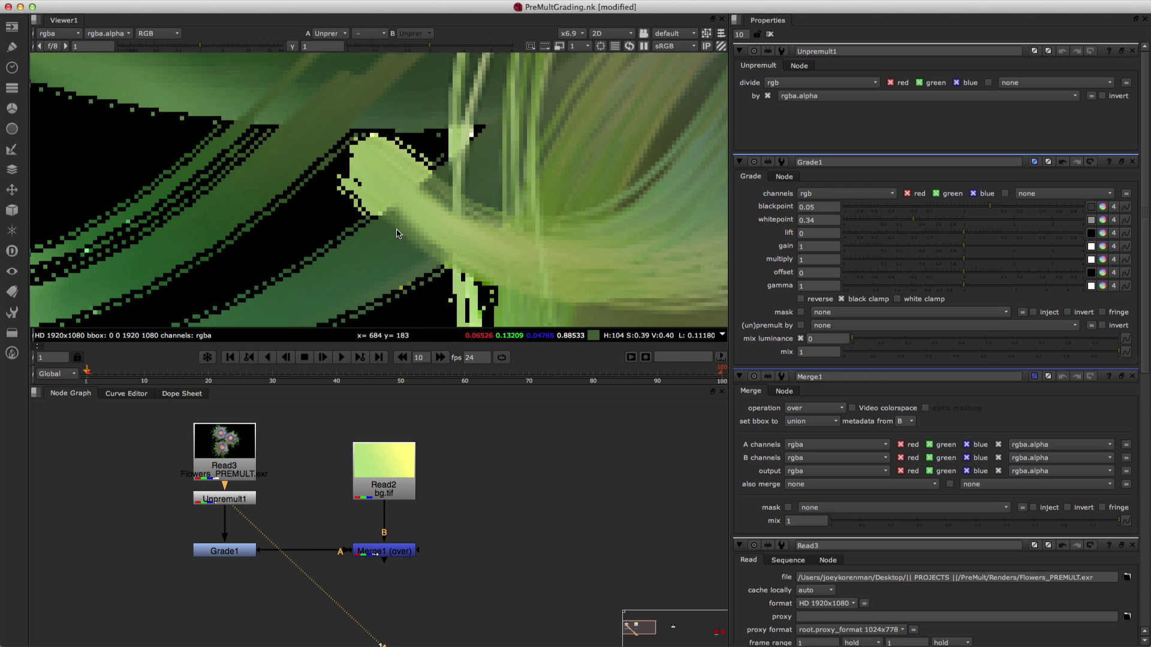
pyautogui.scroll(-4, 390, 201)
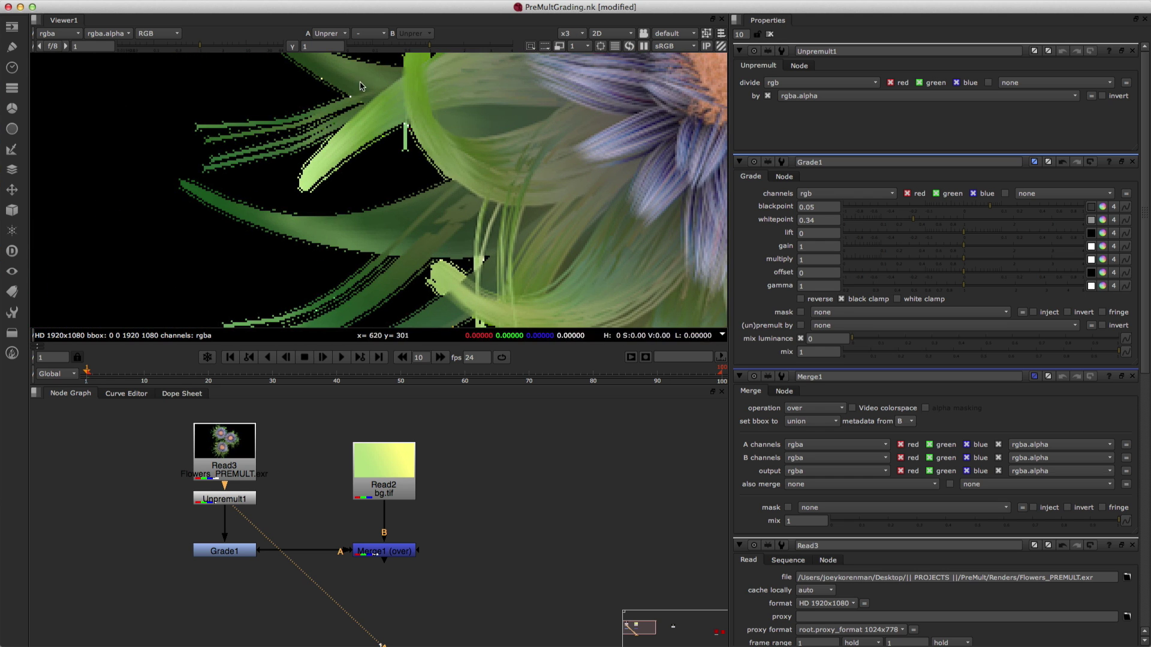
pyautogui.moveTo(252, 57); pyautogui.dragTo(201, 120, button='middle')
pyautogui.moveTo(462, 168); pyautogui.dragTo(426, 236, button='middle')
pyautogui.moveTo(498, 75); pyautogui.dragTo(370, 252, button='middle')
pyautogui.moveTo(599, 96); pyautogui.dragTo(498, 72, button='middle')
pyautogui.moveTo(252, 300); pyautogui.dragTo(336, 137, button='middle')
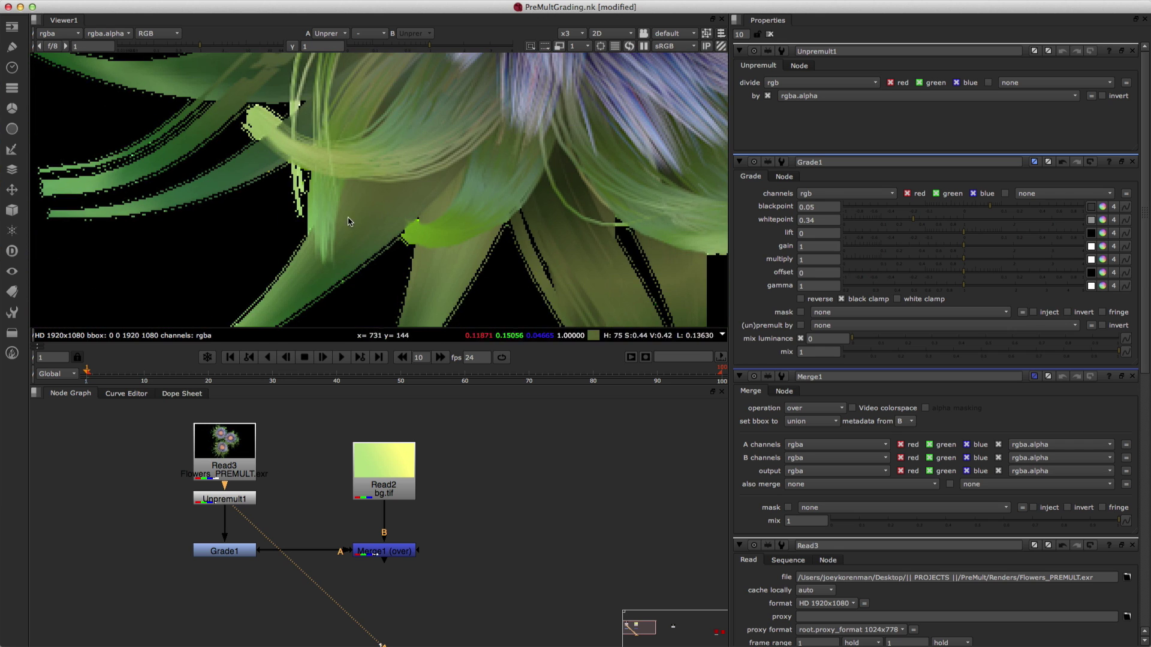
# Step: View the Grade output and the Merge output to inspect the unpremultiplied leaf edges over the background
pyautogui.click(221, 553)
pyautogui.press('1')
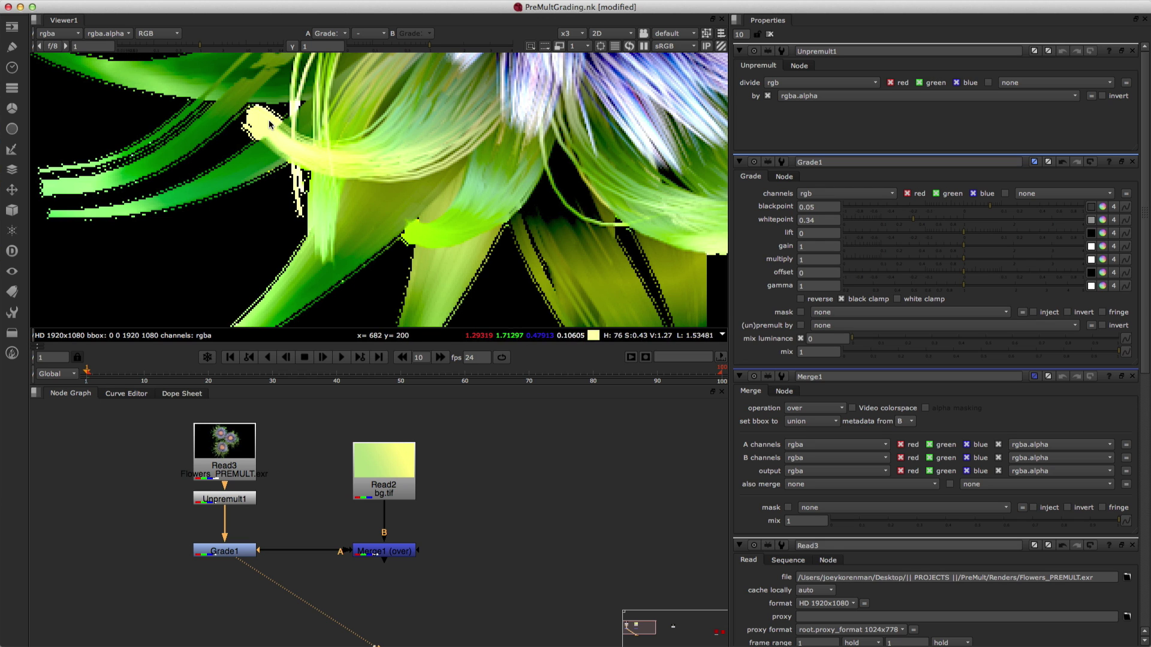
pyautogui.click(387, 550)
pyautogui.press('1')
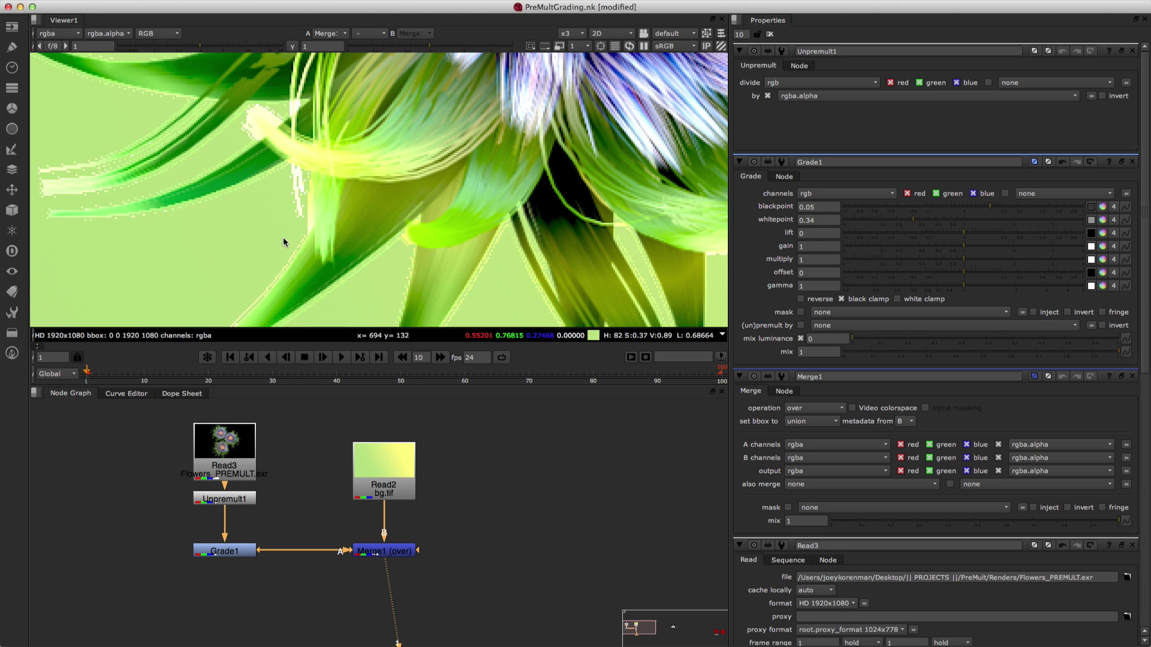
pyautogui.moveTo(287, 247); pyautogui.dragTo(329, 260, button='middle')
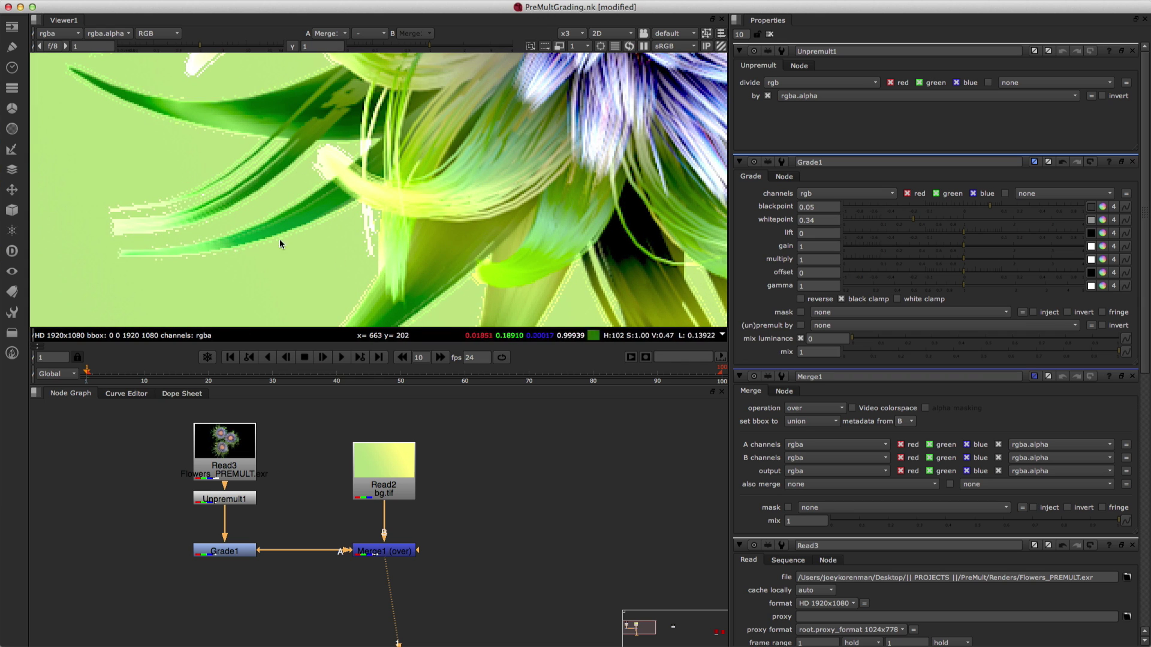
# Step: Adjust the spacing of the Unpremult and Grade nodes and insert a Premult node after the Grade
pyautogui.moveTo(233, 501); pyautogui.dragTo(233, 508)
pyautogui.moveTo(233, 556); pyautogui.dragTo(233, 541)
pyautogui.press('Tab')
pyautogui.write('Premult')
pyautogui.press('Return')
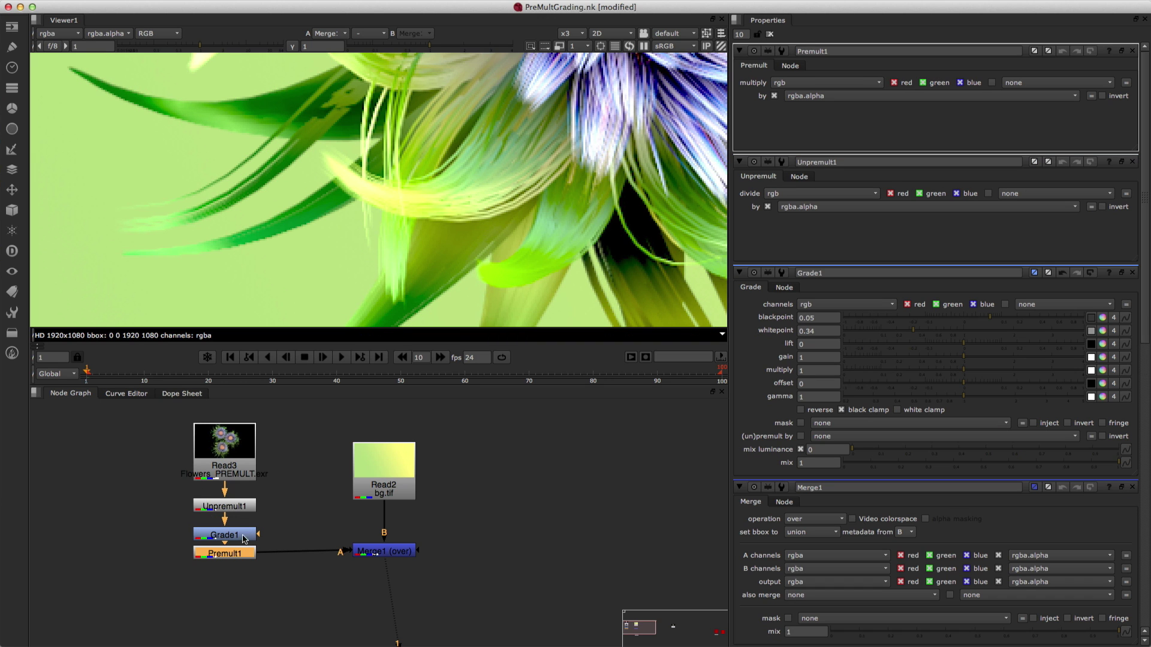
# Step: Examine the merged leaf tips close up with the Premult node in place
pyautogui.moveTo(345, 180); pyautogui.dragTo(361, 225, button='middle')
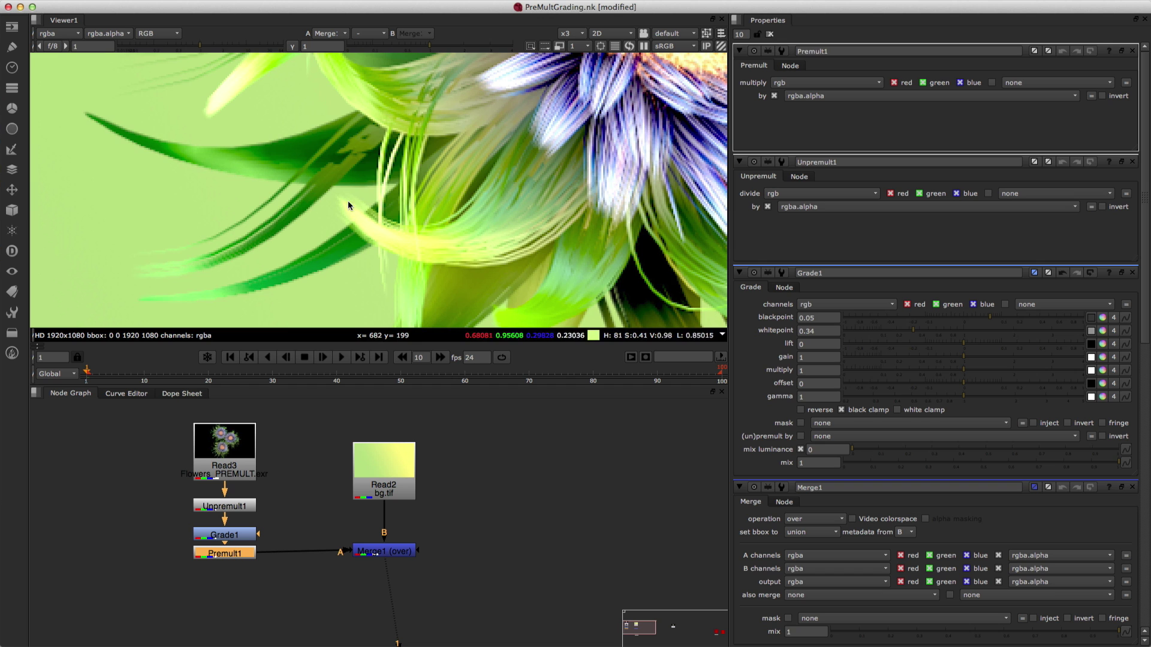
pyautogui.scroll(3, 349, 206)
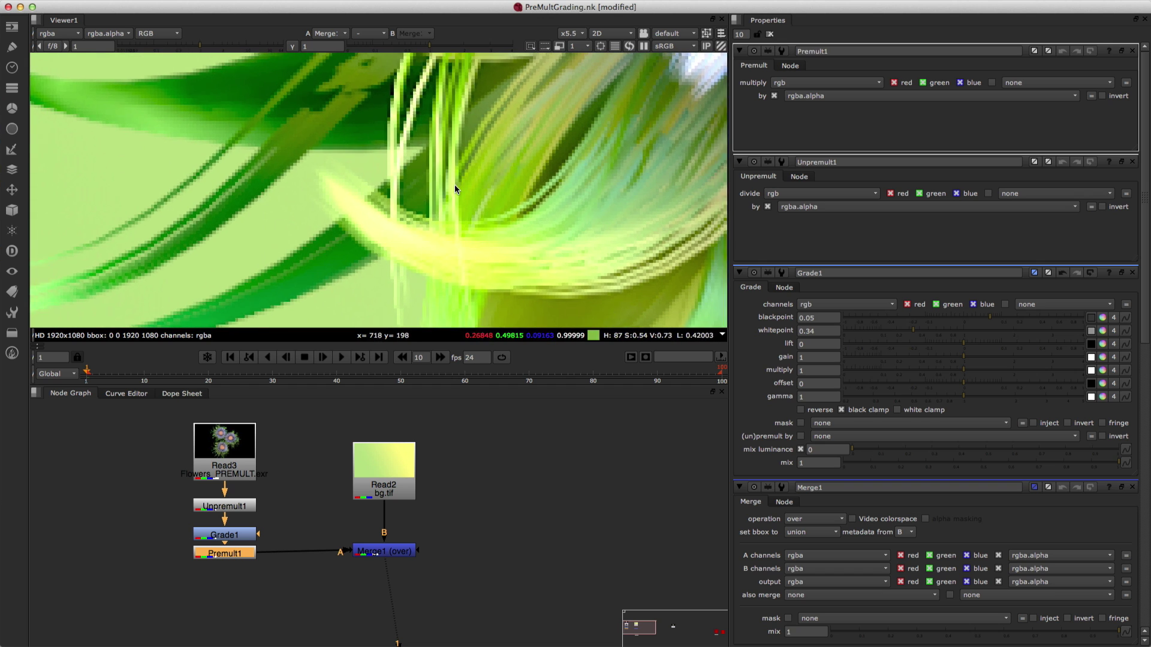
pyautogui.scroll(-3, 453, 184)
# Step: Space the Unpremult, Grade and Premult nodes evenly in a column, with the Premult level with the Merge
pyautogui.moveTo(232, 537); pyautogui.dragTo(236, 537)
pyautogui.click(342, 507)
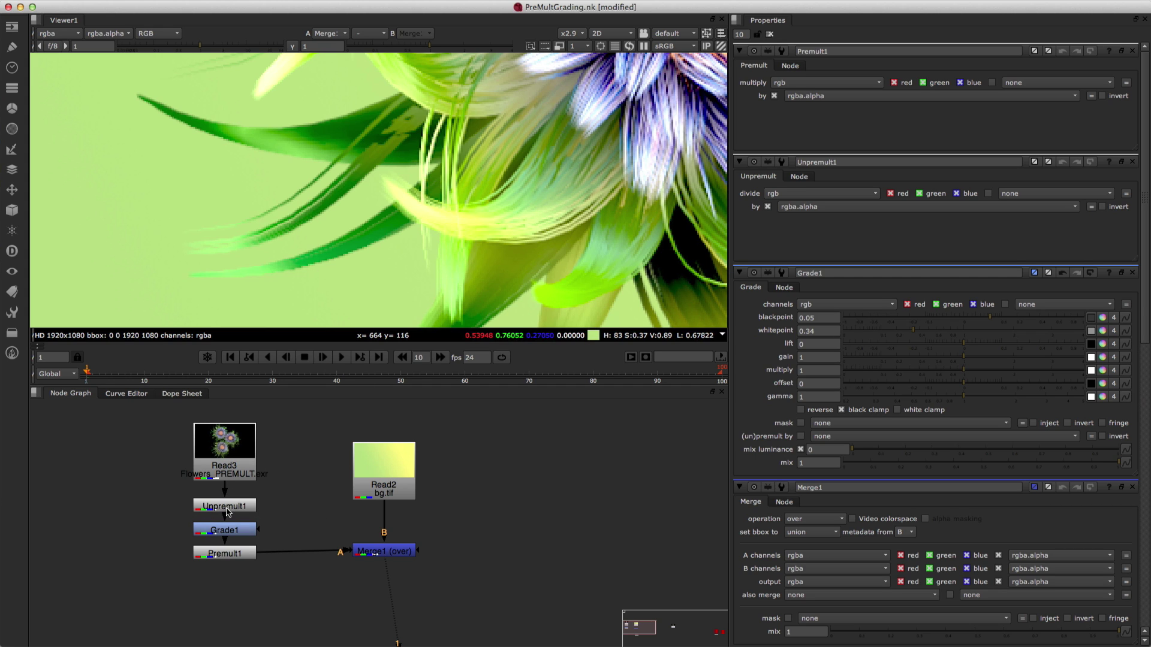
pyautogui.moveTo(226, 507); pyautogui.dragTo(226, 505)
pyautogui.moveTo(226, 559); pyautogui.dragTo(229, 504)
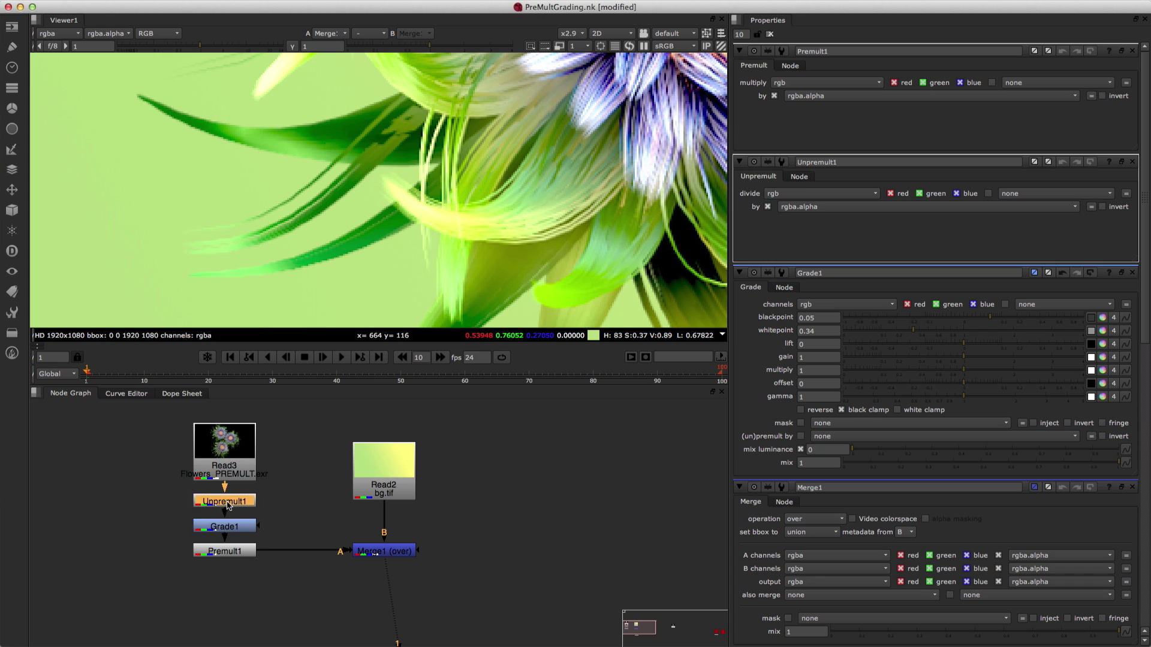
# Step: Disable the Unpremult and Premult nodes together, compare the merged leaf edges, and re-enable both nodes
pyautogui.keyDown('shift'); pyautogui.click(217, 556); pyautogui.keyUp('shift')
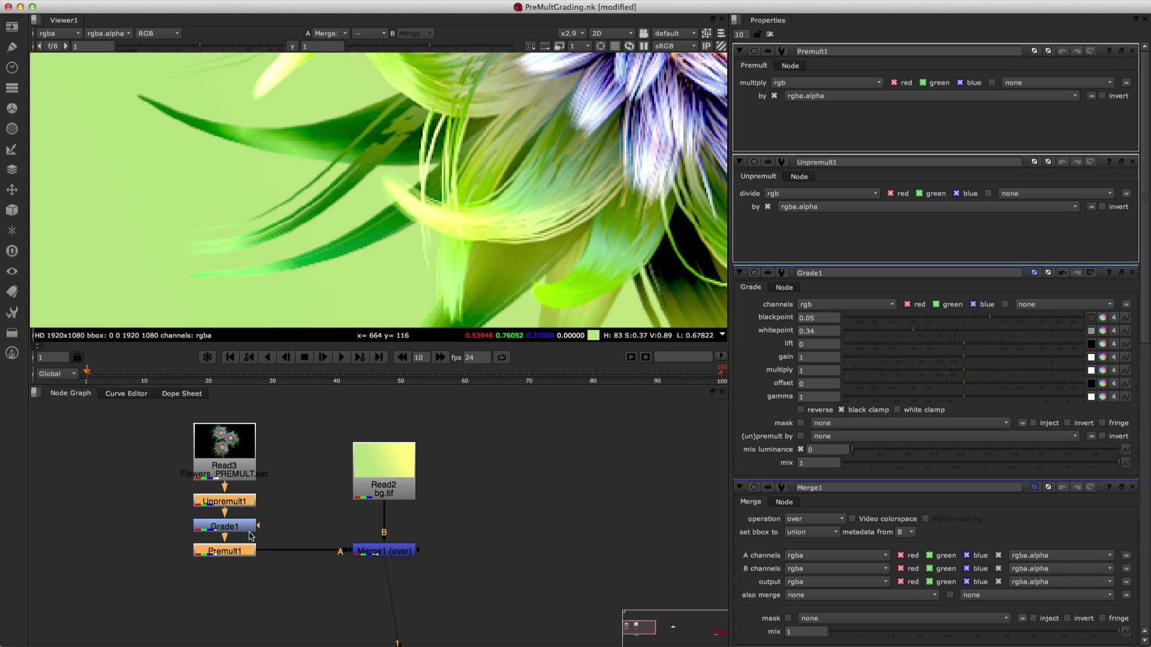
pyautogui.press('d')
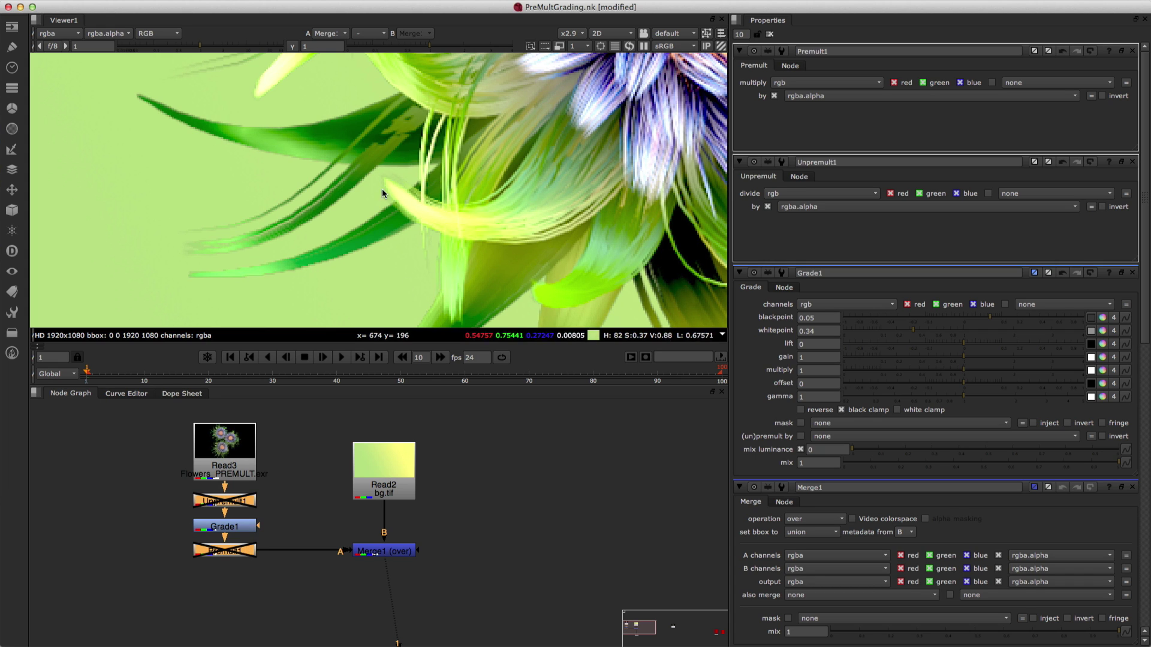
pyautogui.scroll(3, 396, 174)
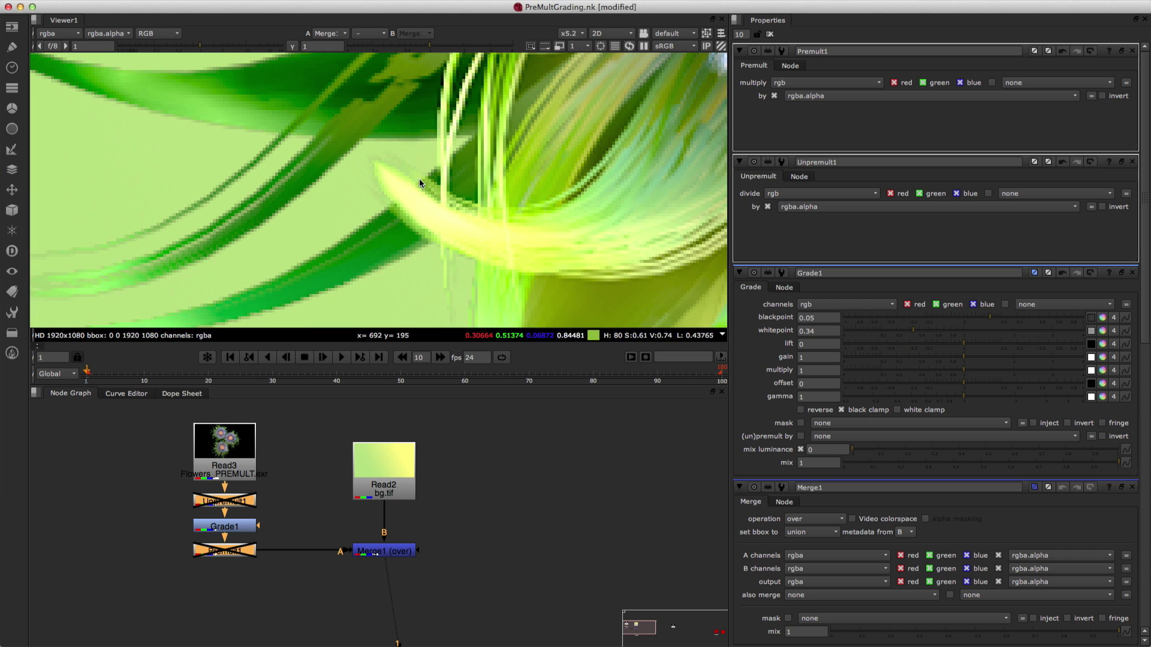
pyautogui.press('d')
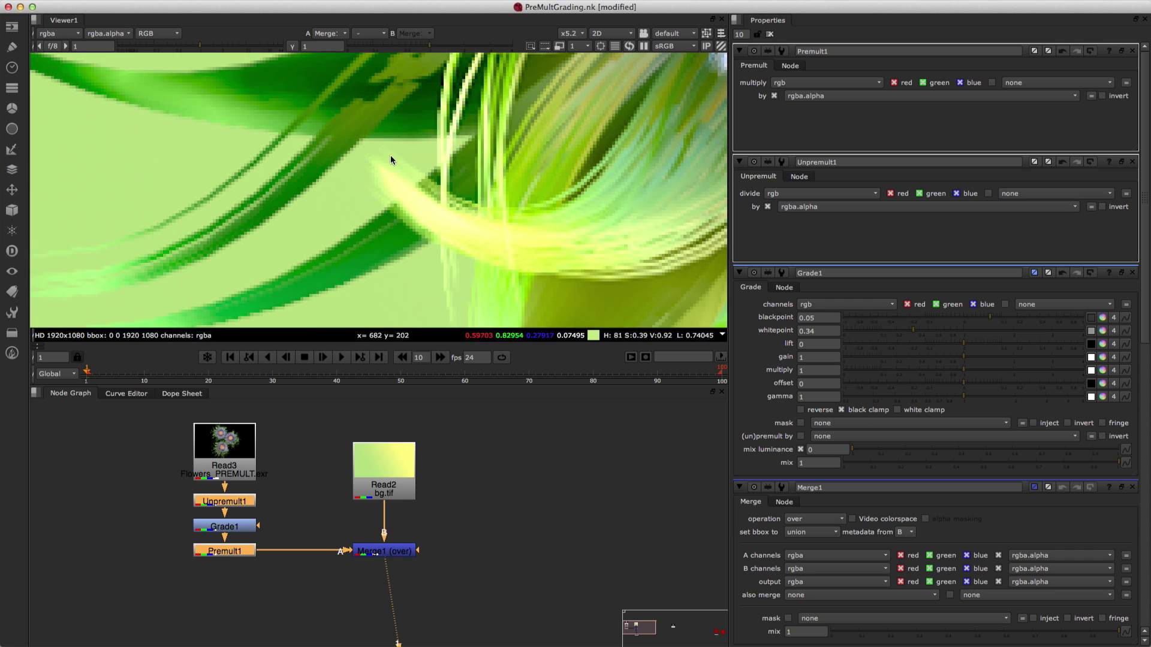
pyautogui.scroll(-8, 488, 230)
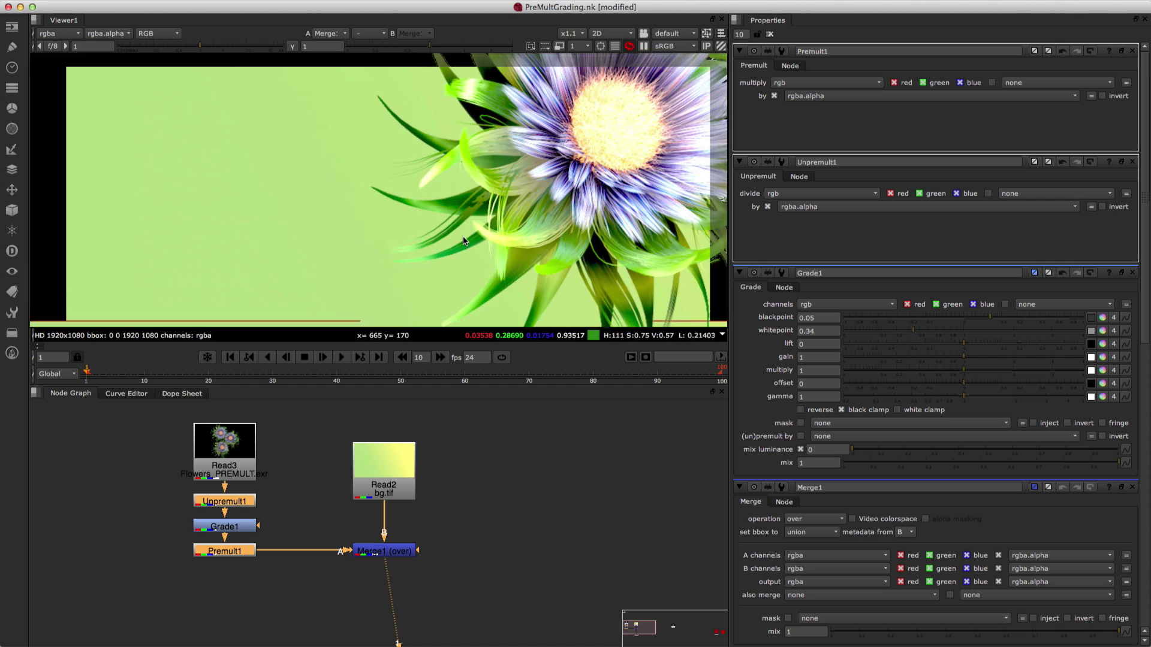
# Step: Move the Flowers_PREMULT.exr read node farther above the Unpremult node and clear the selection
pyautogui.moveTo(247, 458); pyautogui.dragTo(245, 441)
pyautogui.click(285, 456)
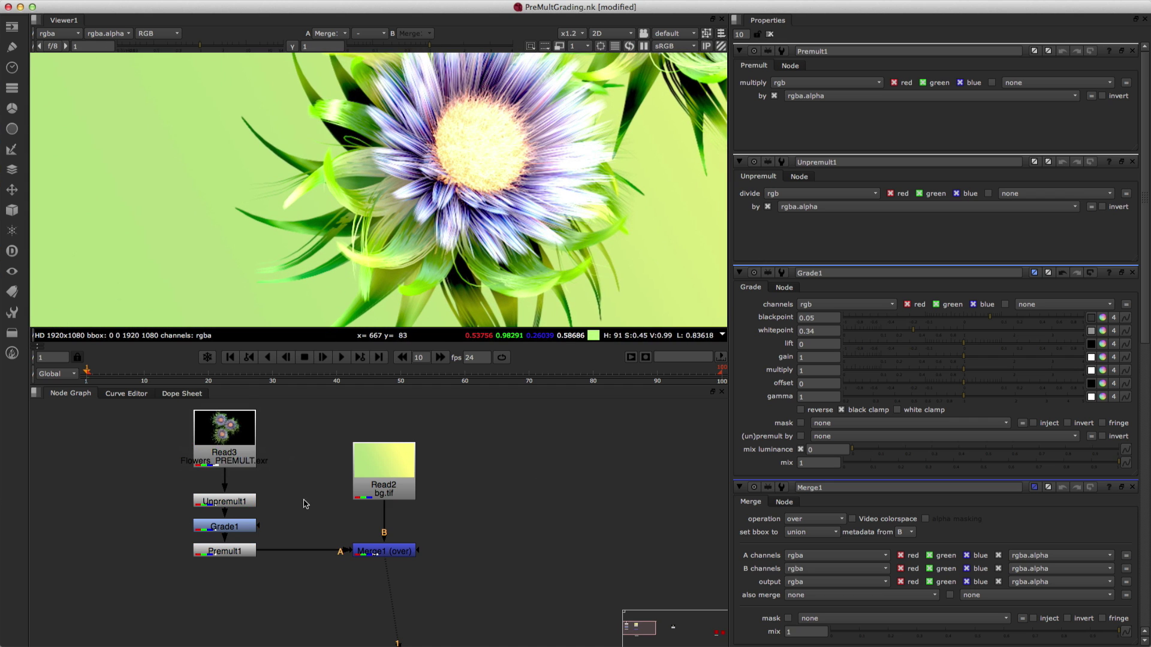
# Step: Bring the Flowers_STRAIGHT.exr read node across the node graph and place it beside the Flowers_PREMULT.exr read node
pyautogui.moveTo(570, 490); pyautogui.dragTo(54, 520, button='middle')
pyautogui.moveTo(510, 529); pyautogui.dragTo(116, 485)
pyautogui.moveTo(308, 548); pyautogui.dragTo(715, 529, button='middle')
pyautogui.moveTo(537, 466); pyautogui.dragTo(38, 454)
pyautogui.moveTo(84, 500); pyautogui.dragTo(255, 504, button='middle')
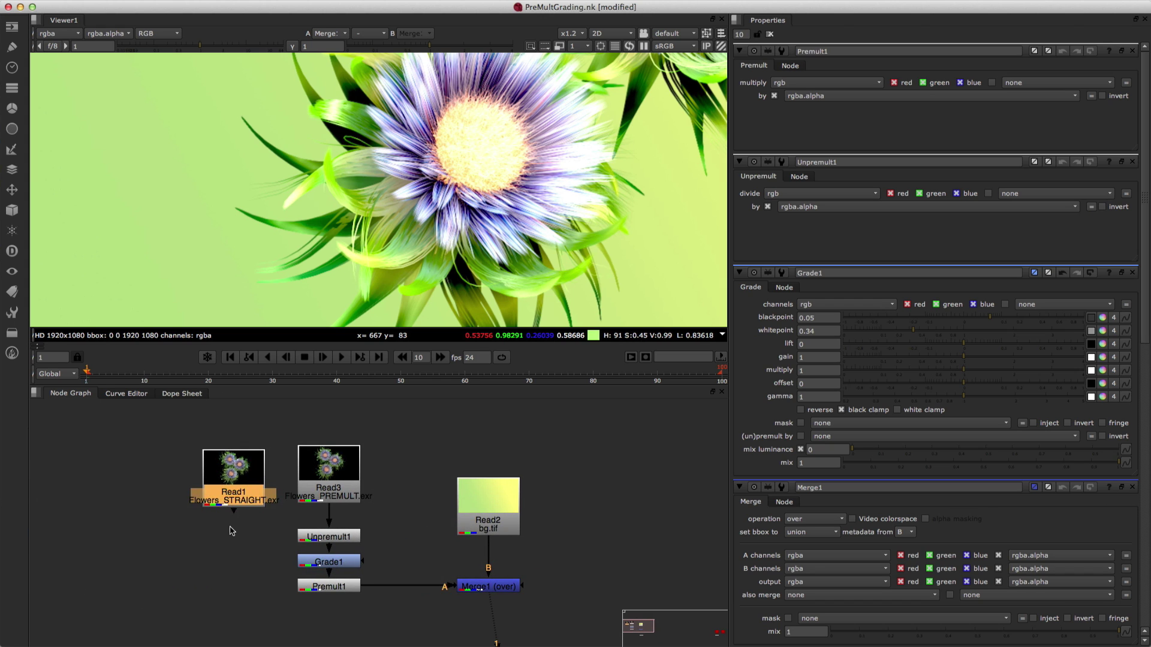
pyautogui.moveTo(222, 487); pyautogui.dragTo(235, 484)
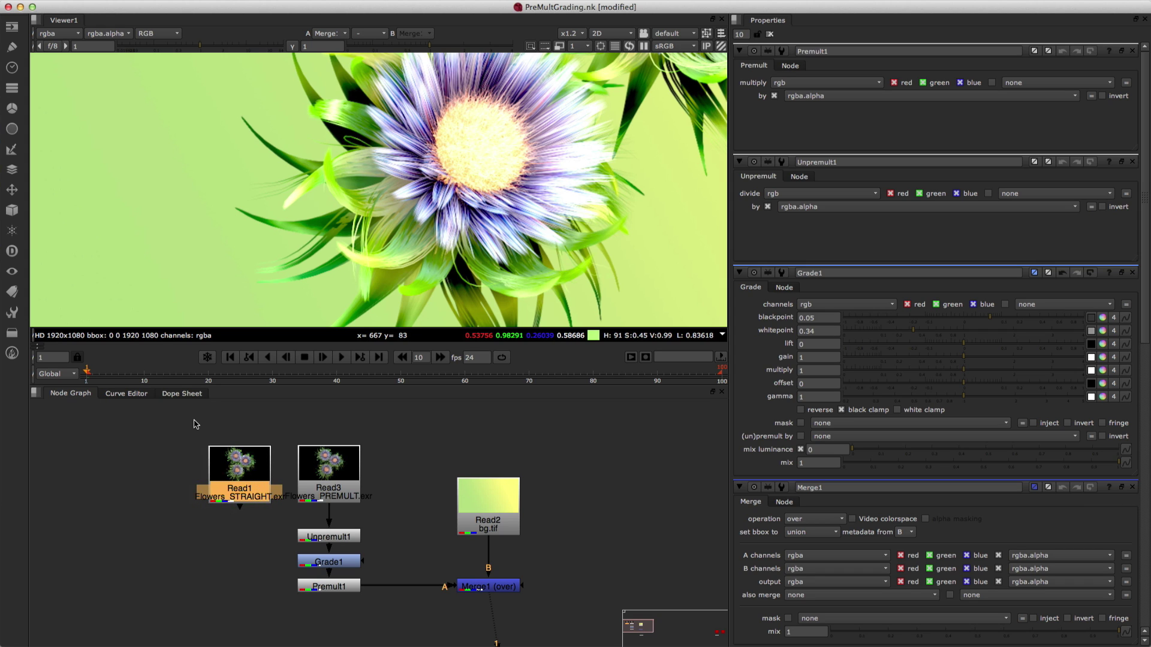
pyautogui.moveTo(250, 474); pyautogui.dragTo(247, 472)
# Step: View the Flowers_STRAIGHT.exr render and examine its leaf edges close up in colour and alpha
pyautogui.press('1')
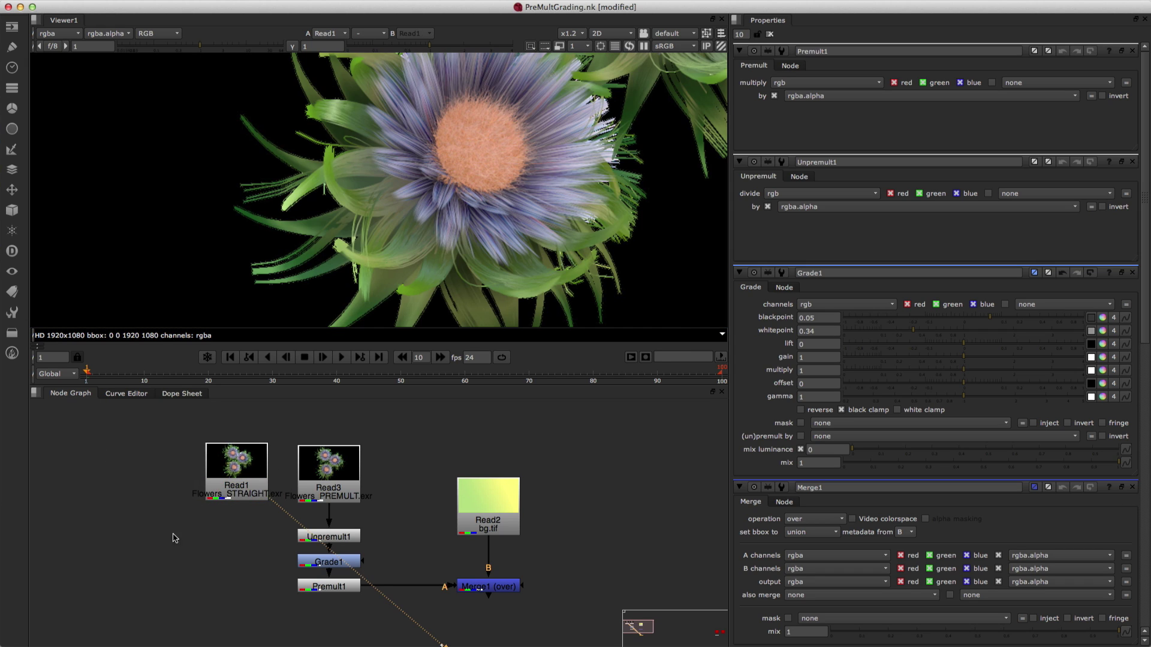
pyautogui.scroll(5, 354, 188)
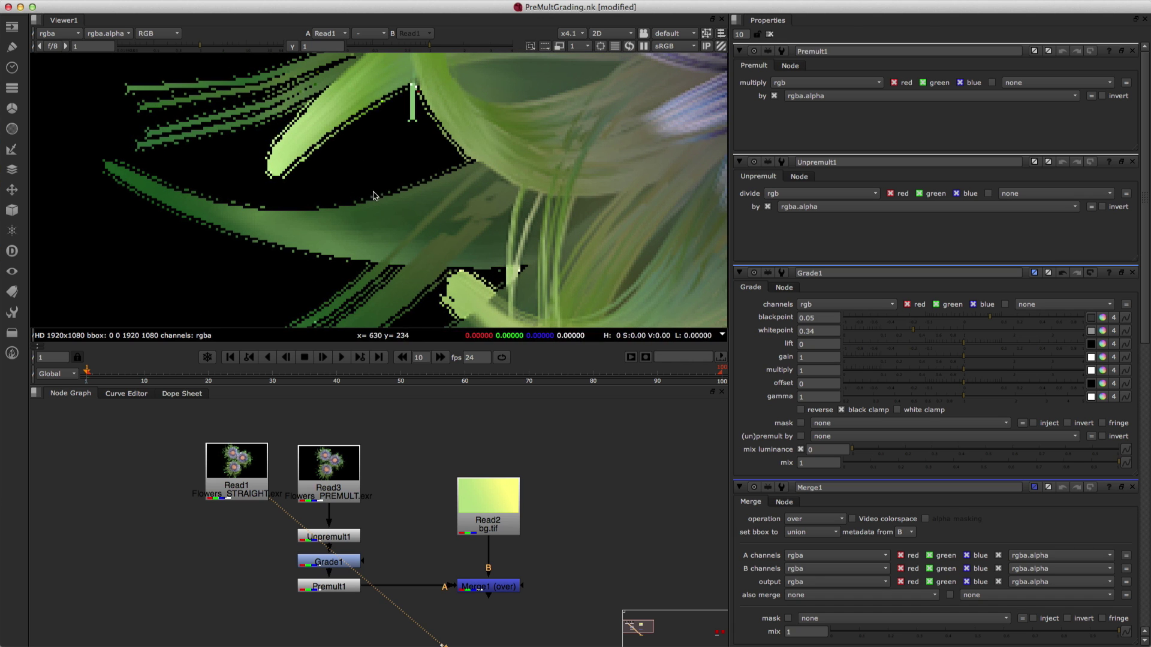
pyautogui.press('a')
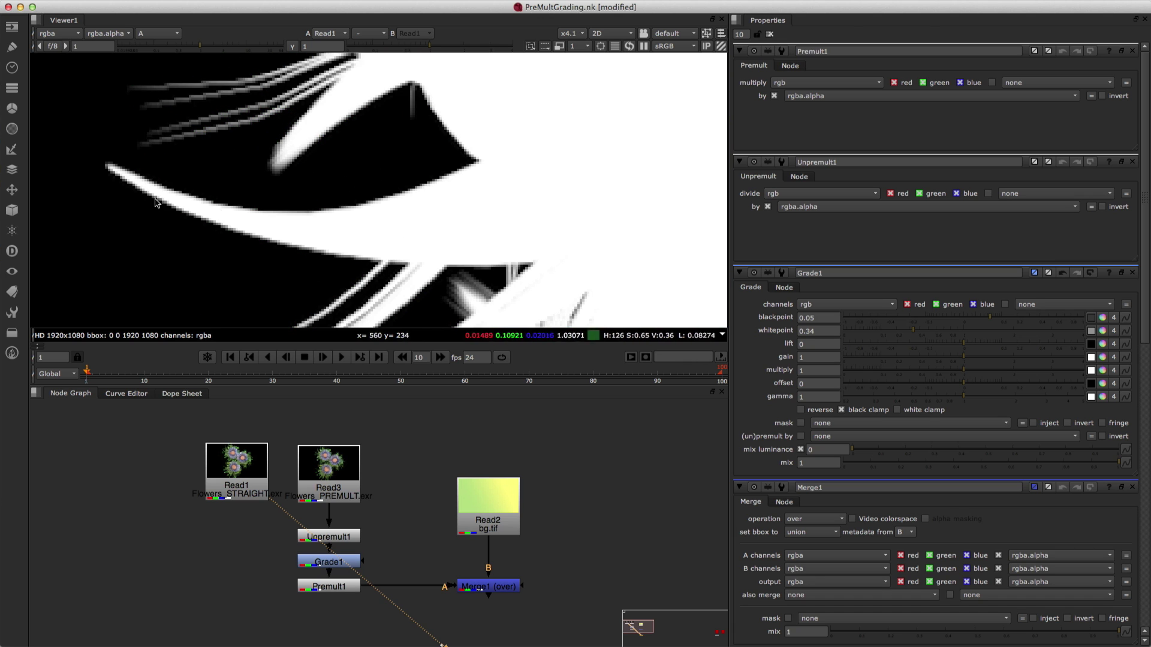
pyautogui.press('a')
pyautogui.moveTo(399, 237); pyautogui.dragTo(381, 144, button='middle')
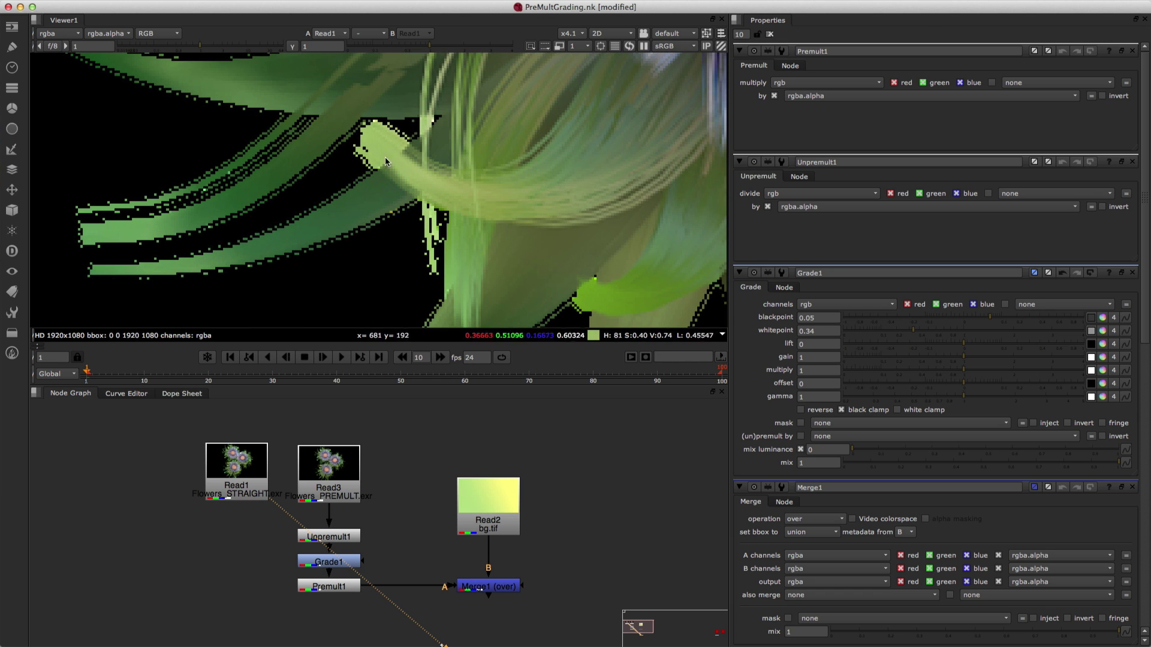
# Step: Delete the Unpremult node and connect the Grade node's input to the Flowers_STRAIGHT.exr read node
pyautogui.moveTo(248, 477); pyautogui.dragTo(224, 478)
pyautogui.moveTo(242, 528); pyautogui.dragTo(246, 581)
pyautogui.moveTo(267, 560); pyautogui.dragTo(297, 504, button='middle')
pyautogui.click(369, 487)
pyautogui.press('Delete')
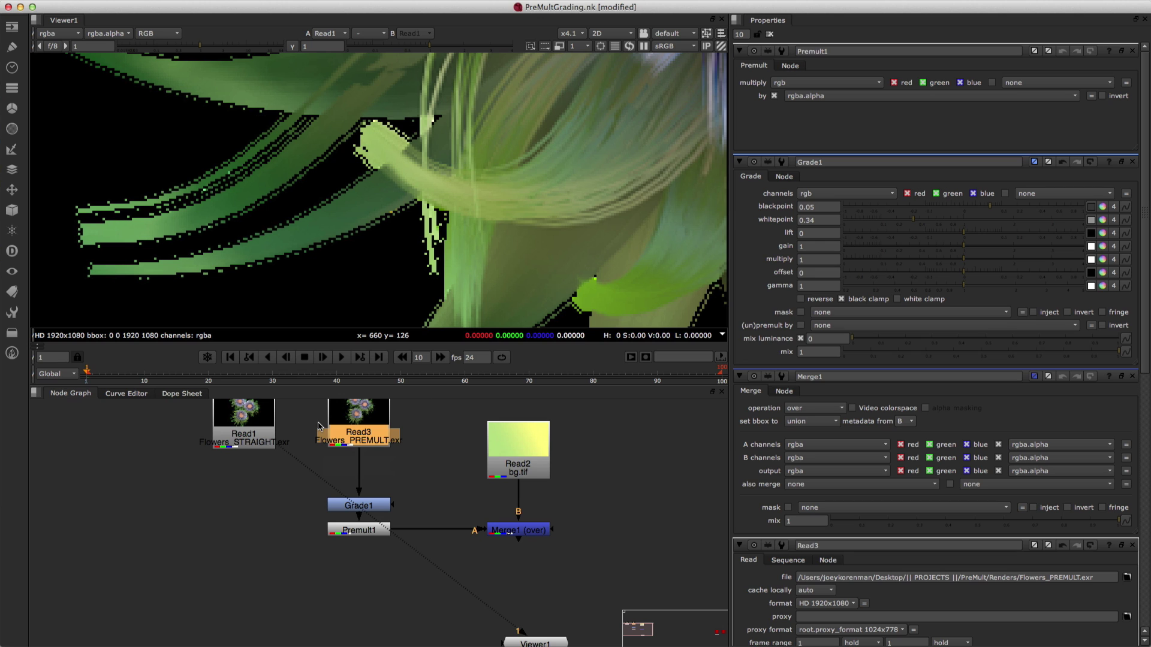
pyautogui.moveTo(357, 459); pyautogui.dragTo(259, 448)
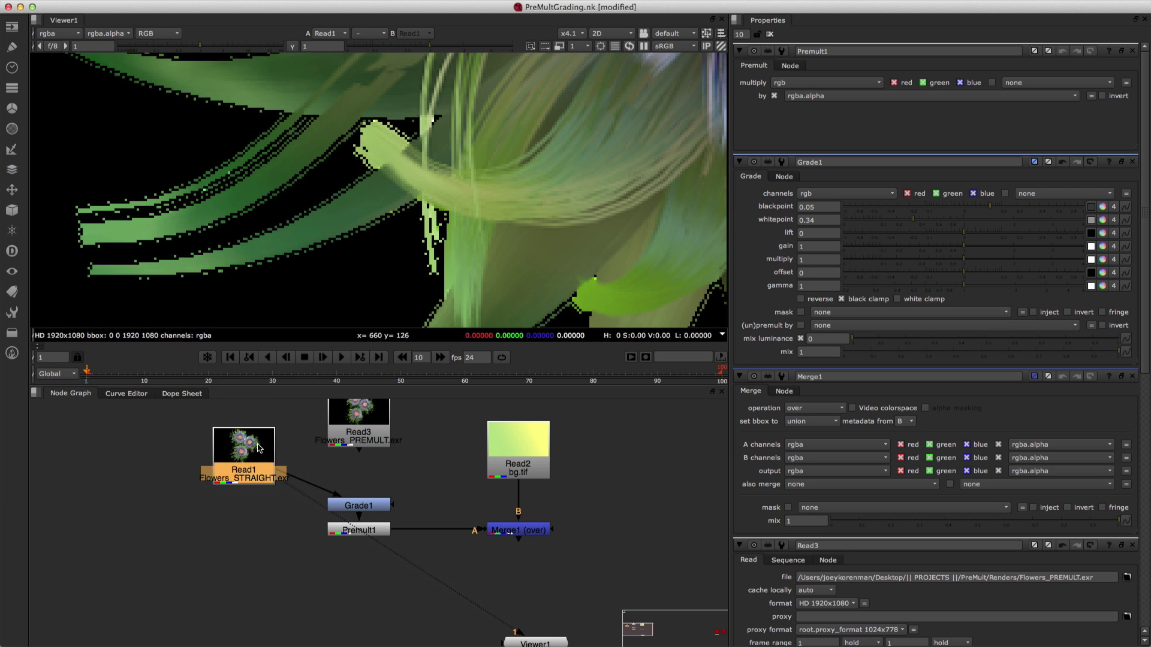
# Step: View the Merge output with the straight flowers feeding the Grade and Premult, and clear the node selection
pyautogui.doubleClick(548, 532)
pyautogui.press('1')
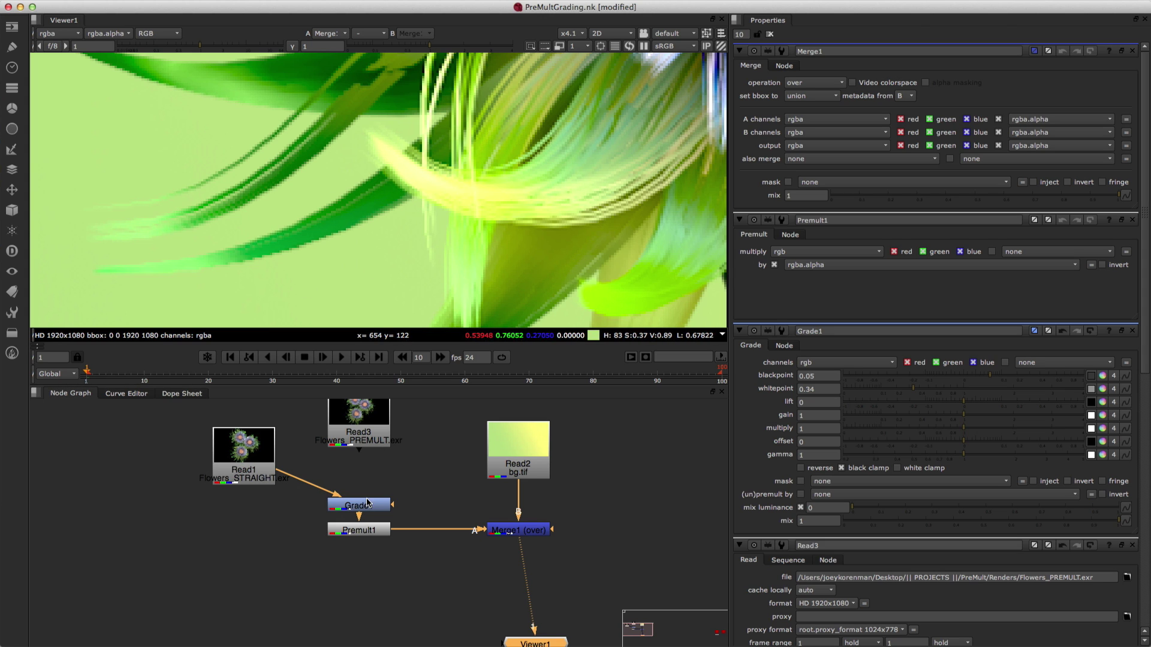
pyautogui.scroll(-2, 395, 506)
pyautogui.scroll(-2, 369, 521)
pyautogui.click(481, 462)
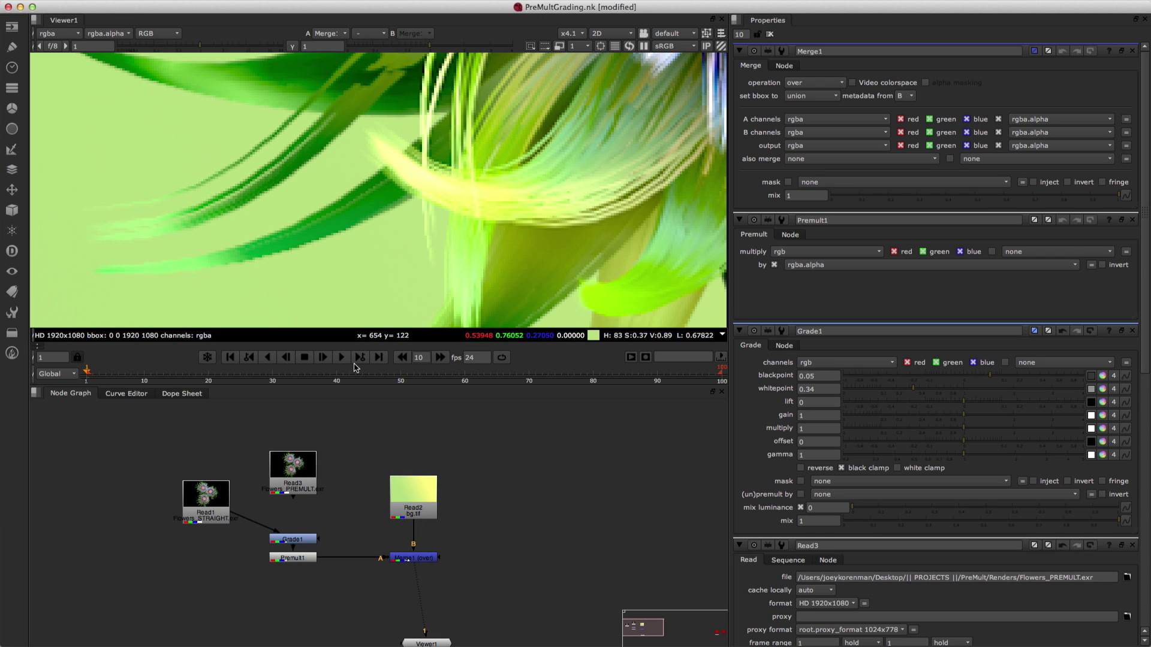